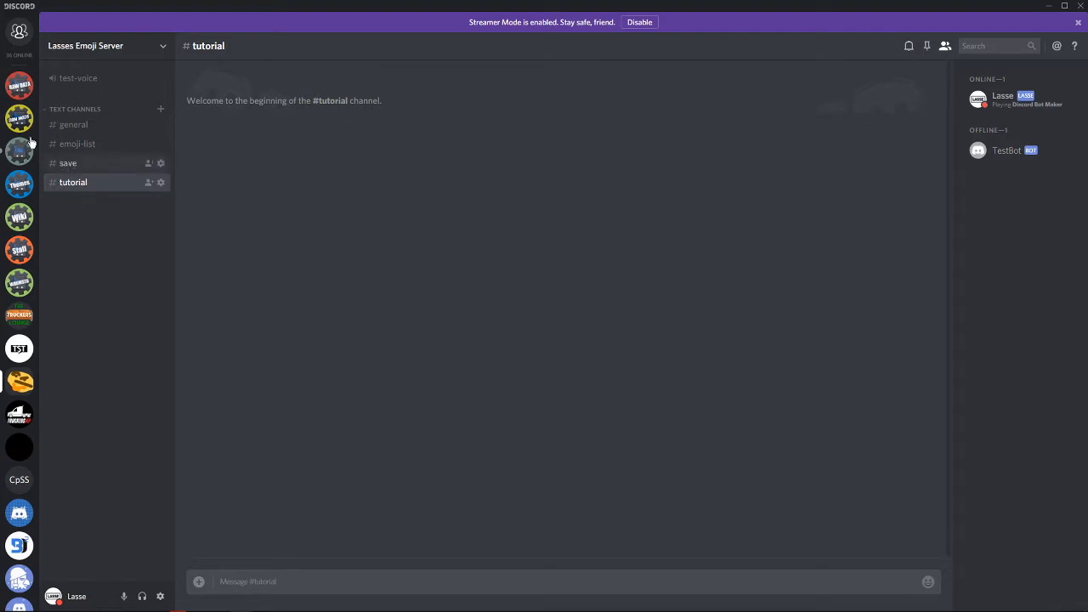
Step: Look through the member lists of the DBM Raw Data and DBM Mods servers and return to the emoji server's tutorial channel
left_click(19, 85)
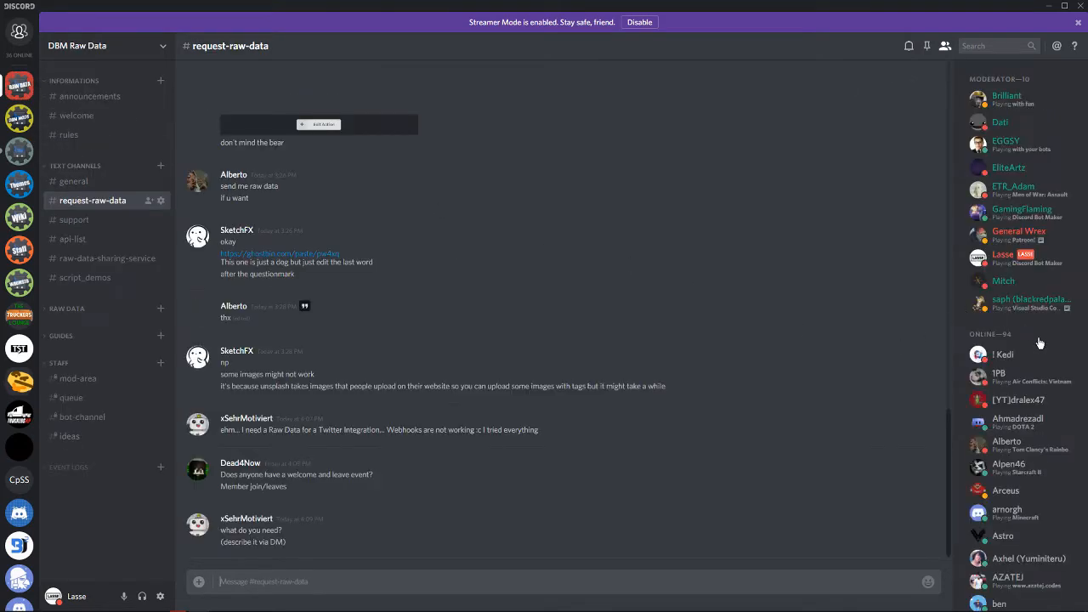
scroll(995, 380, "down", 10)
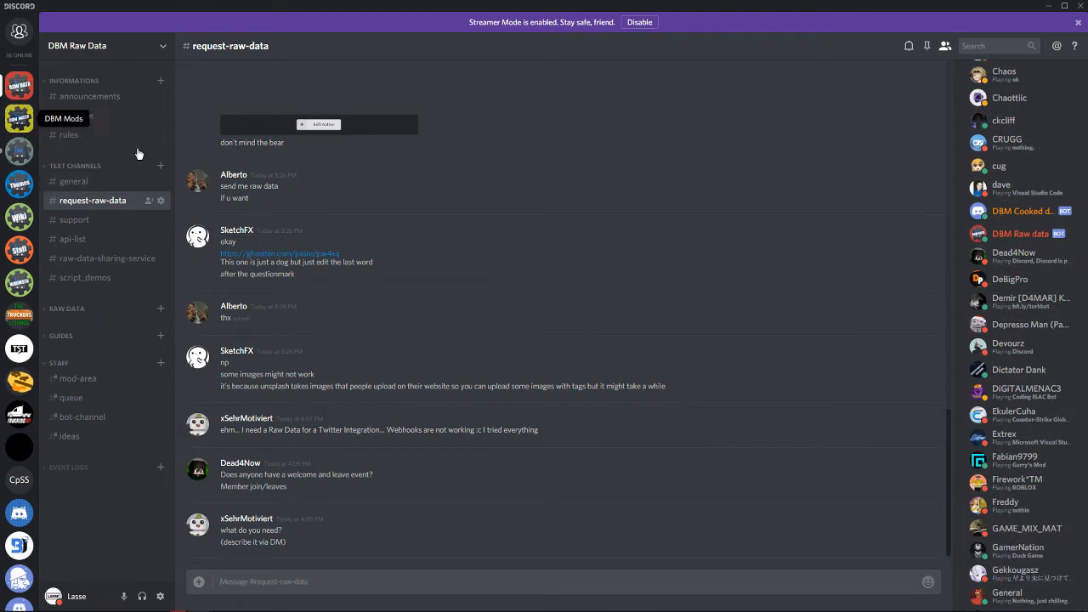
left_click(20, 118)
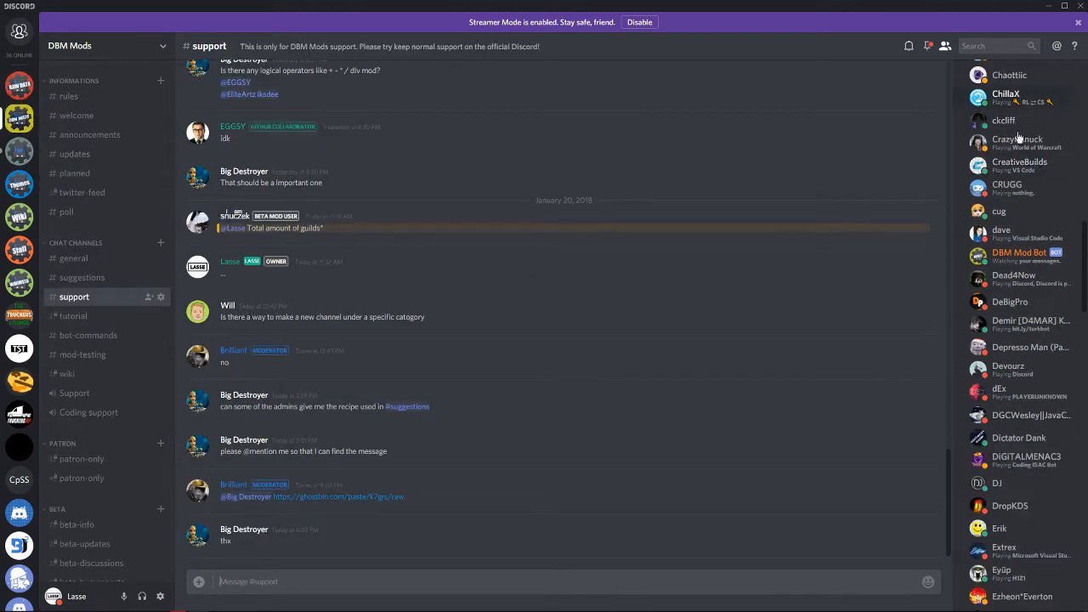
left_click(1024, 293)
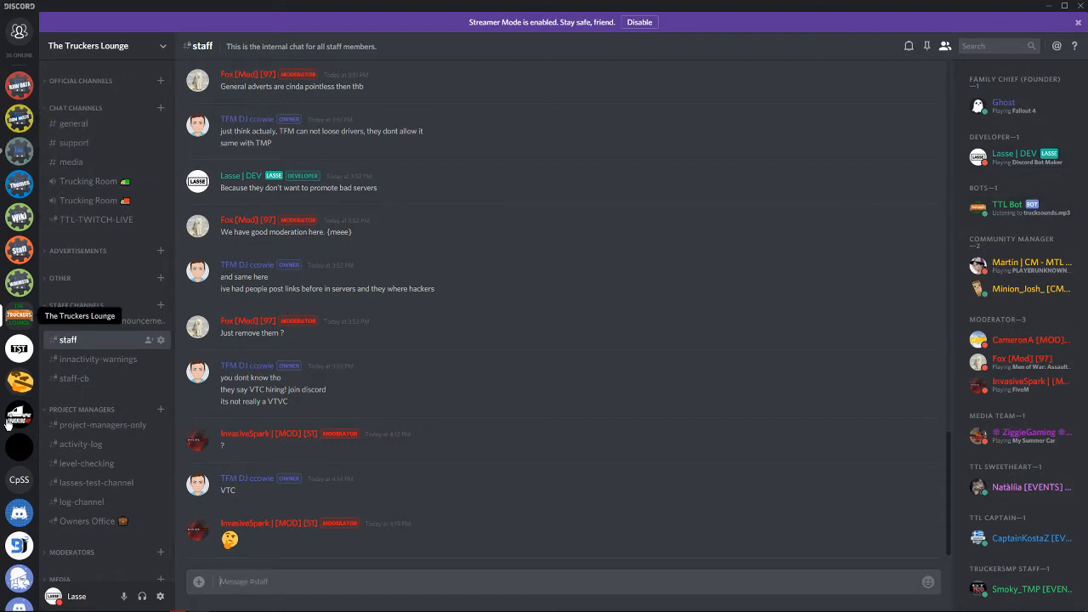
left_click(19, 383)
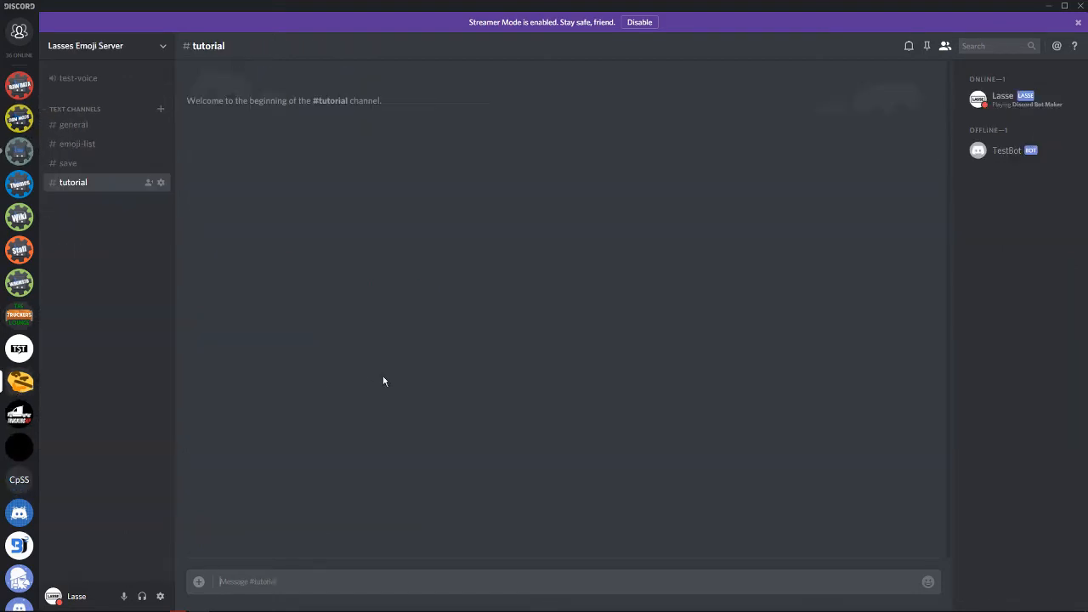
Step: Switch to Discord Bot Maker, save and run the Tutorial project, and place its bot log beside the editor
left_click(263, 604)
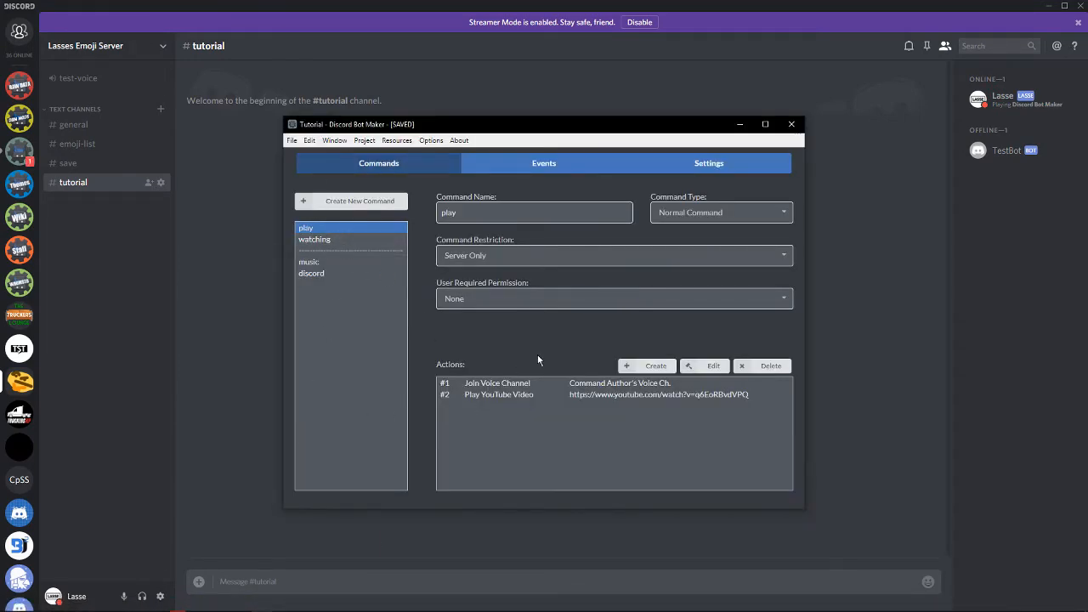
key("ctrl+s")
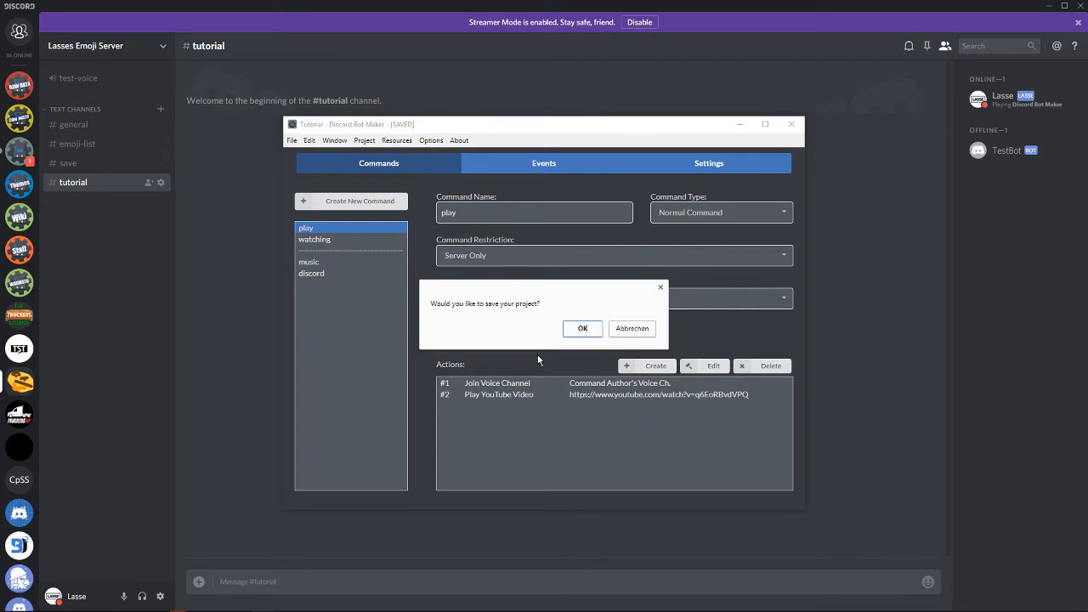
key("Return")
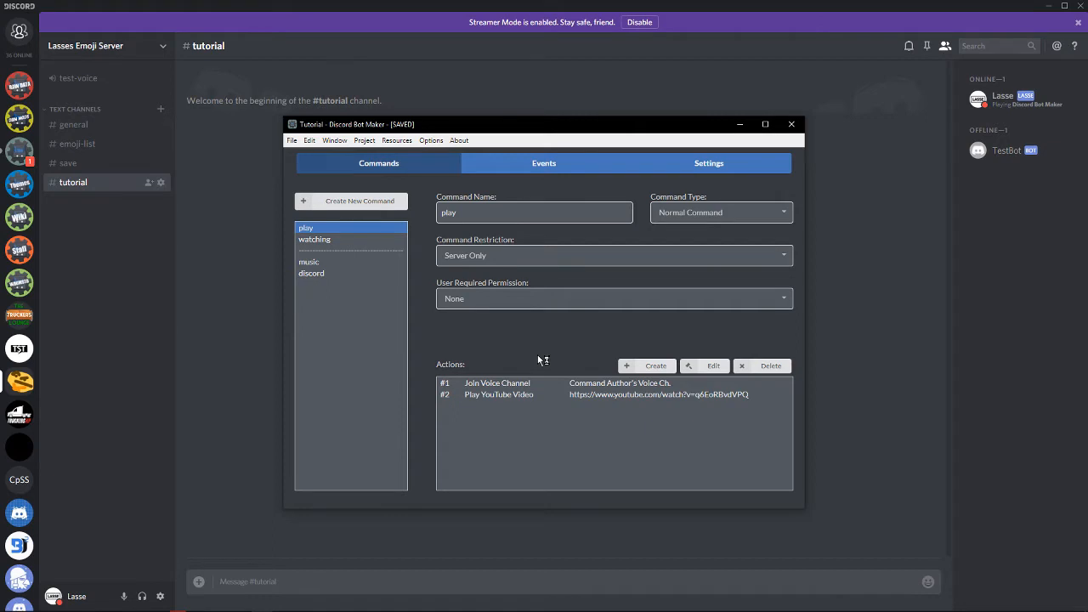
left_click(366, 141)
left_click(399, 219)
left_click_drag(446, 221, 797, 196)
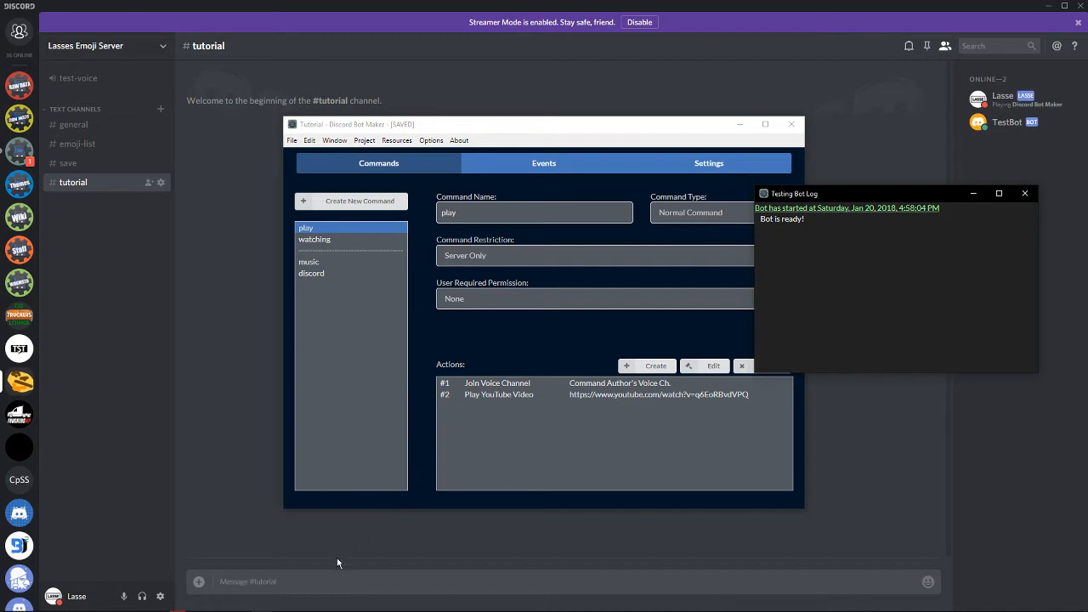
Step: Switch to Discord, join the test-voice channel and send the !play command twice in the tutorial channel
left_click(296, 590)
left_click(100, 78)
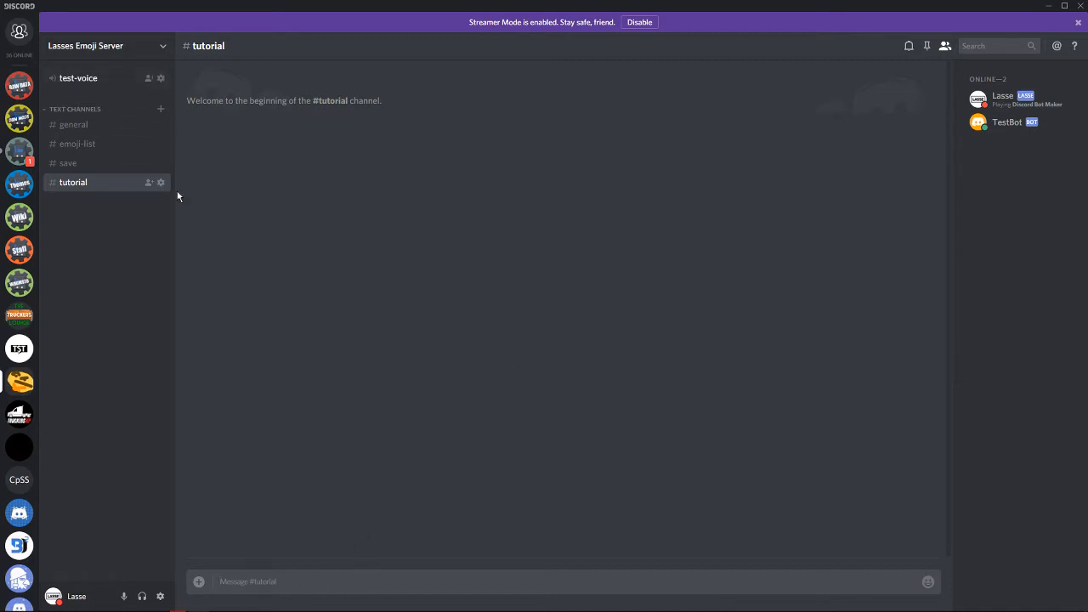
type("!play")
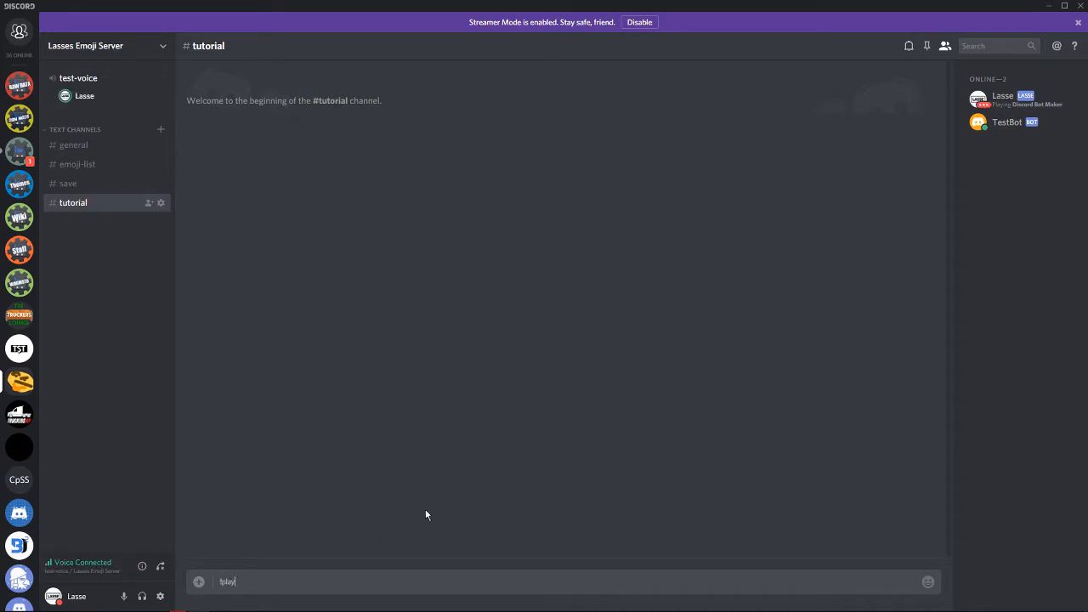
key("Return")
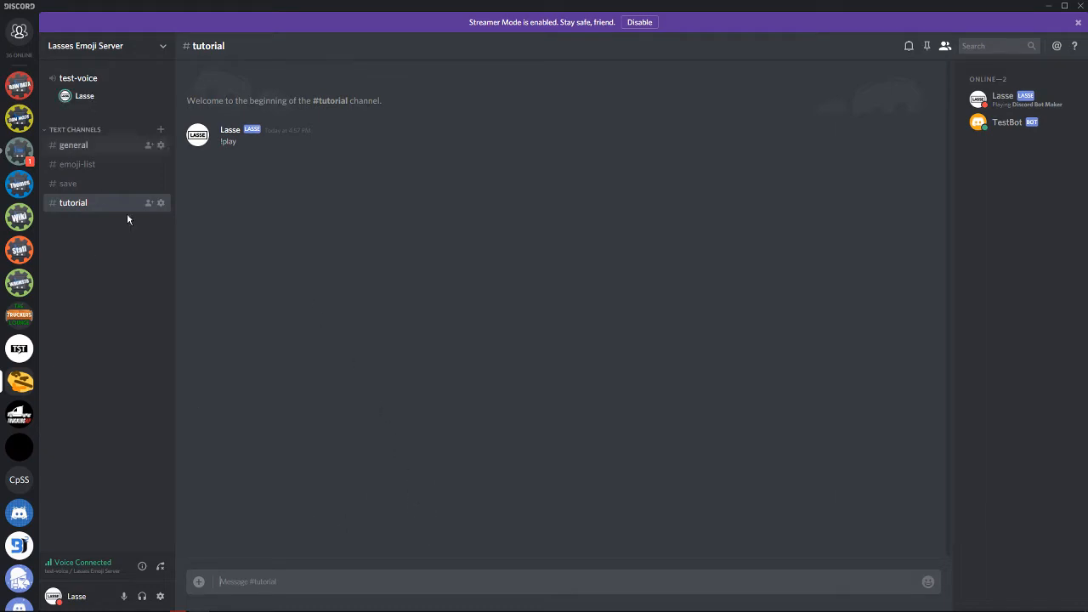
type("!")
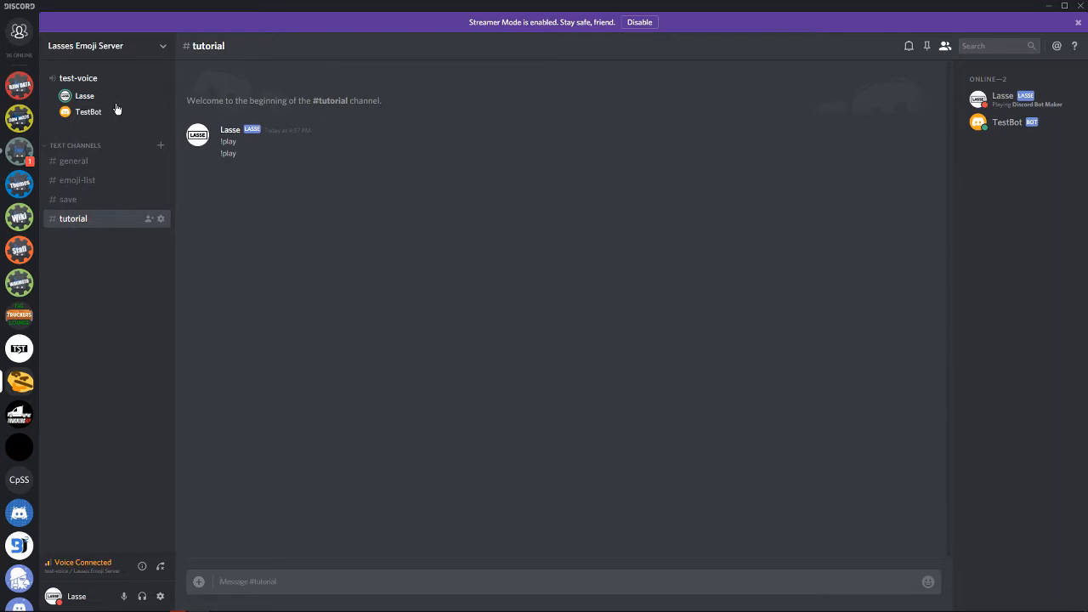
Step: Send the !watching command to the bot in the tutorial channel
mouse_move(230, 608)
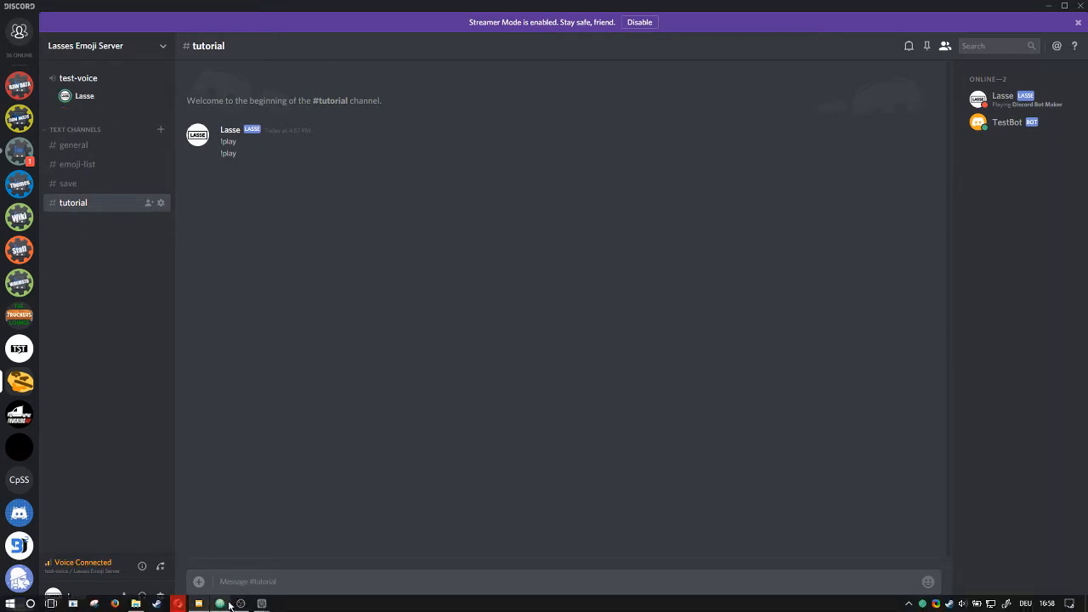
left_click(264, 605)
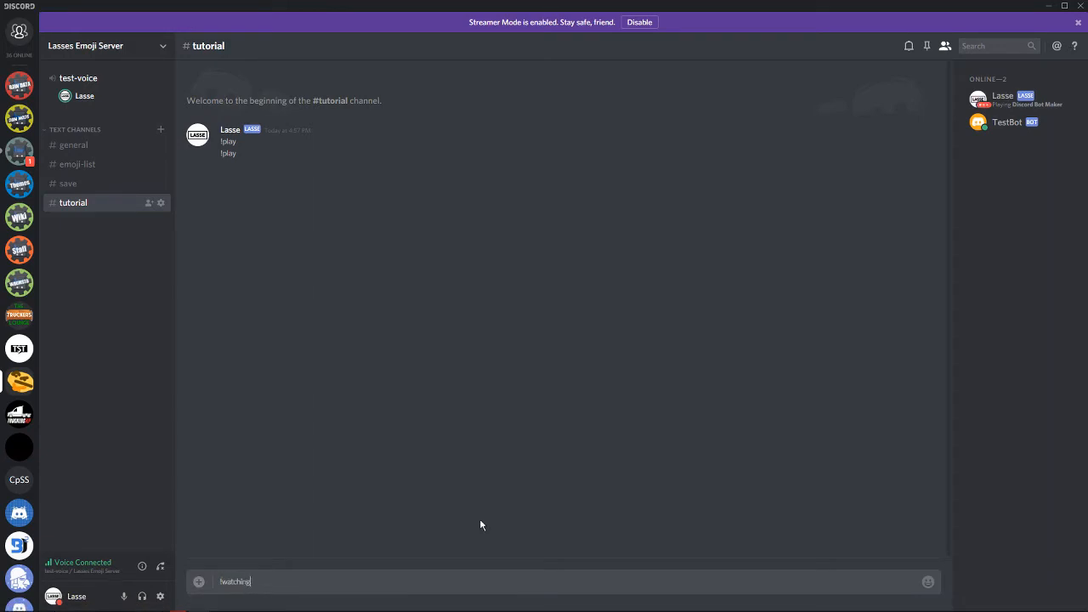
key("Return")
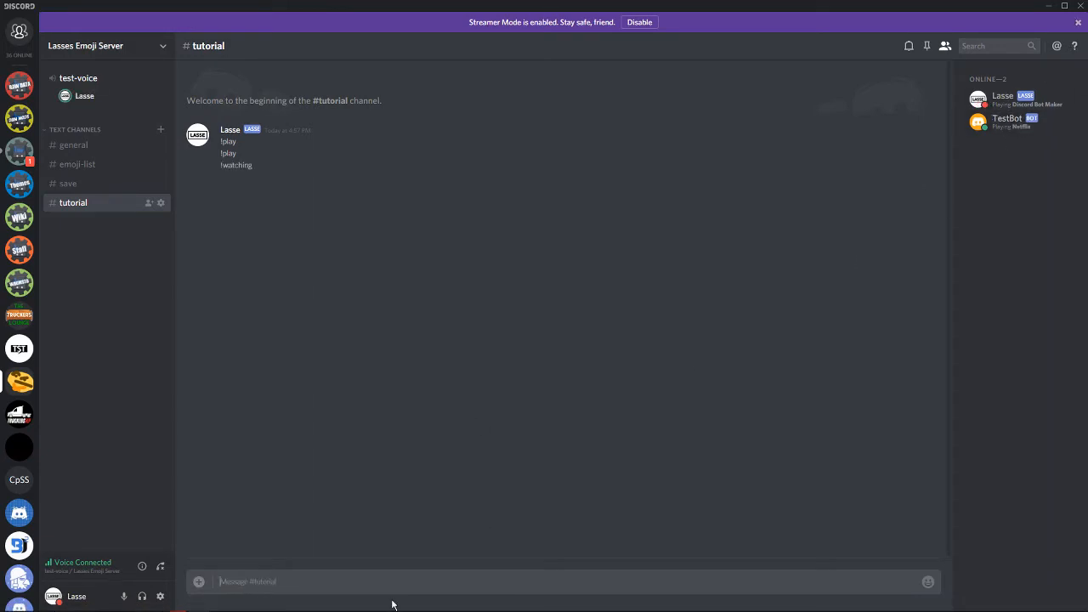
Step: Switch to Discord Bot Maker and inspect the Play YouTube Video action of the play command without changing it
left_click(262, 604)
left_click(201, 548)
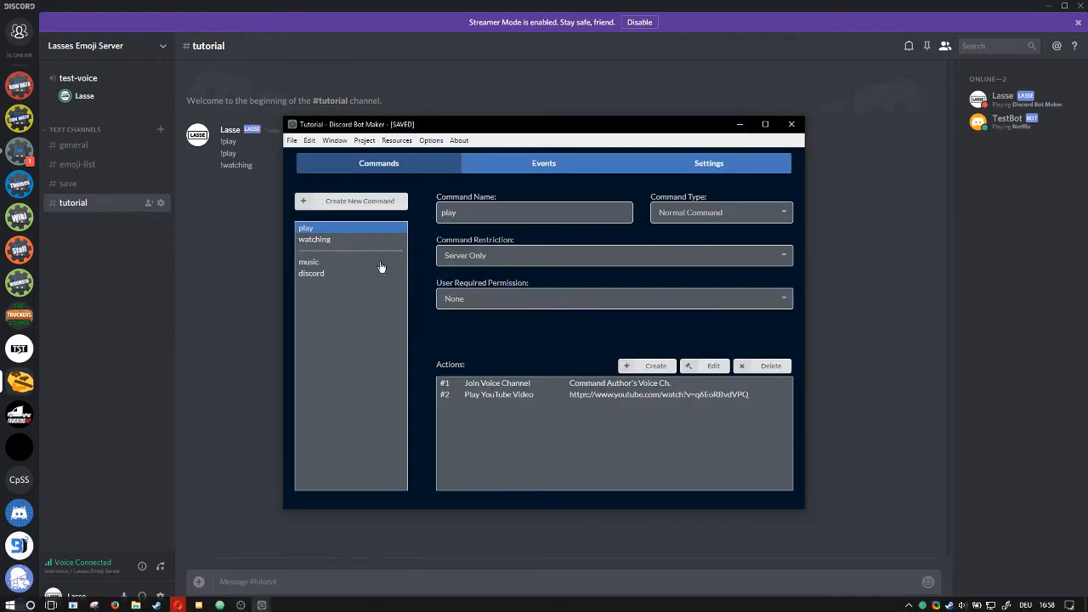
left_click(652, 395)
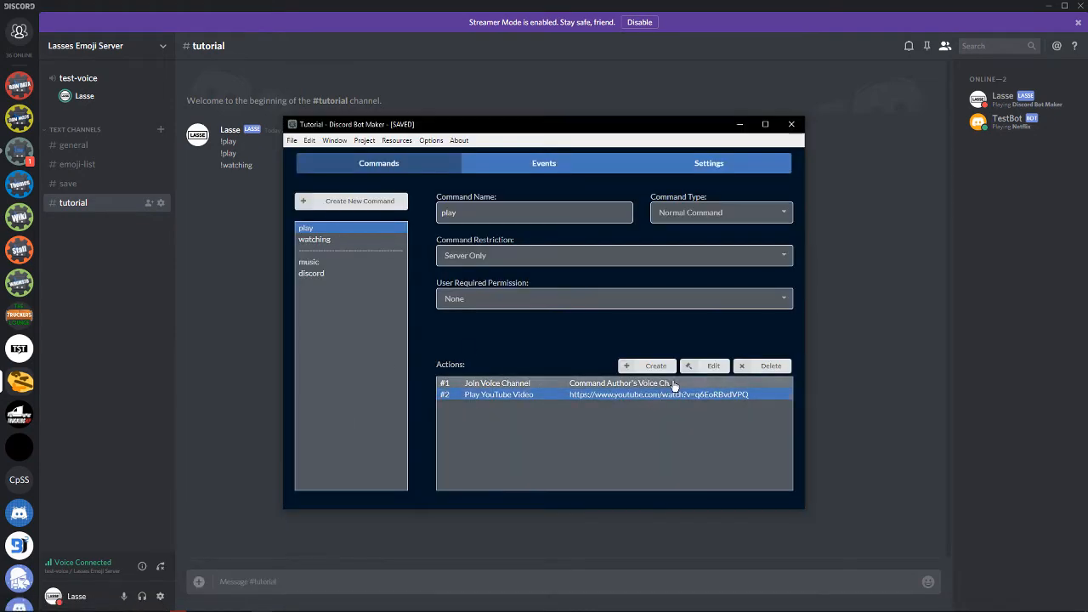
left_click(704, 365)
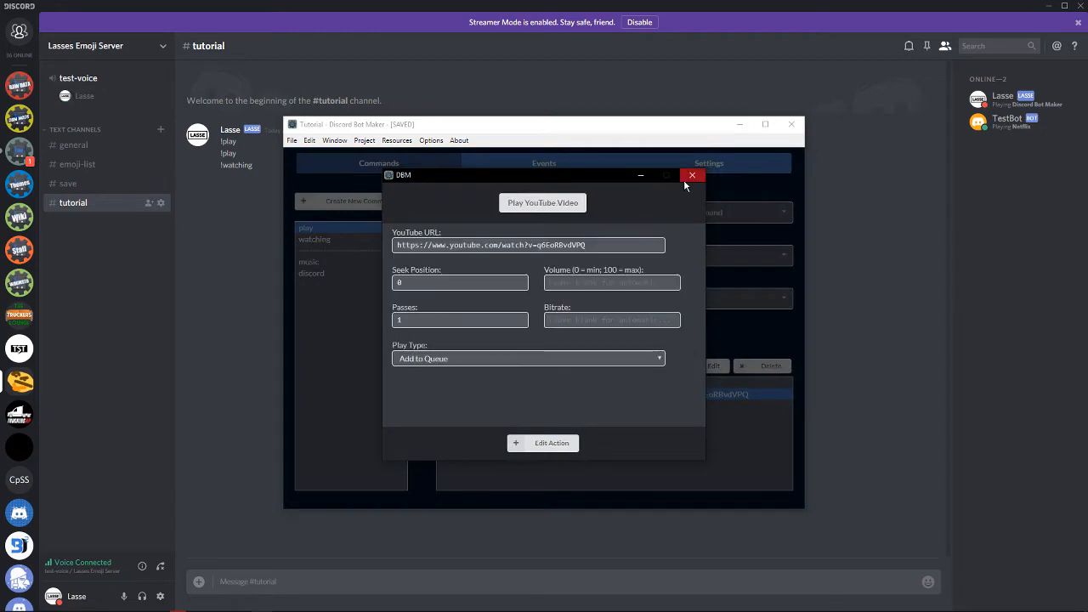
left_click(686, 179)
Step: Inspect the Set Bot Activity action of the watching command without changing it
left_click(323, 239)
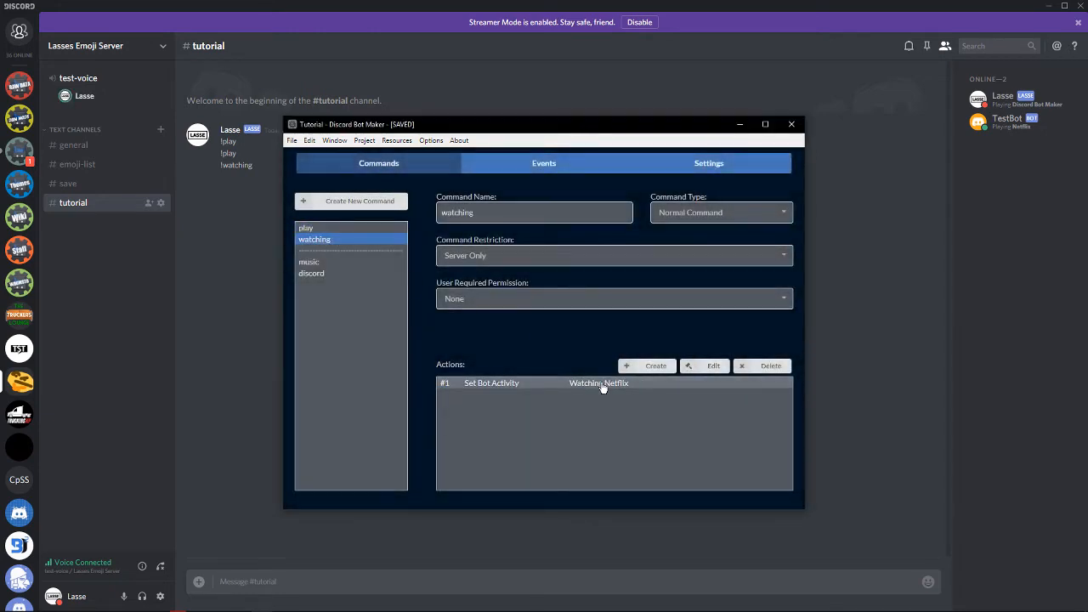
double_click(602, 388)
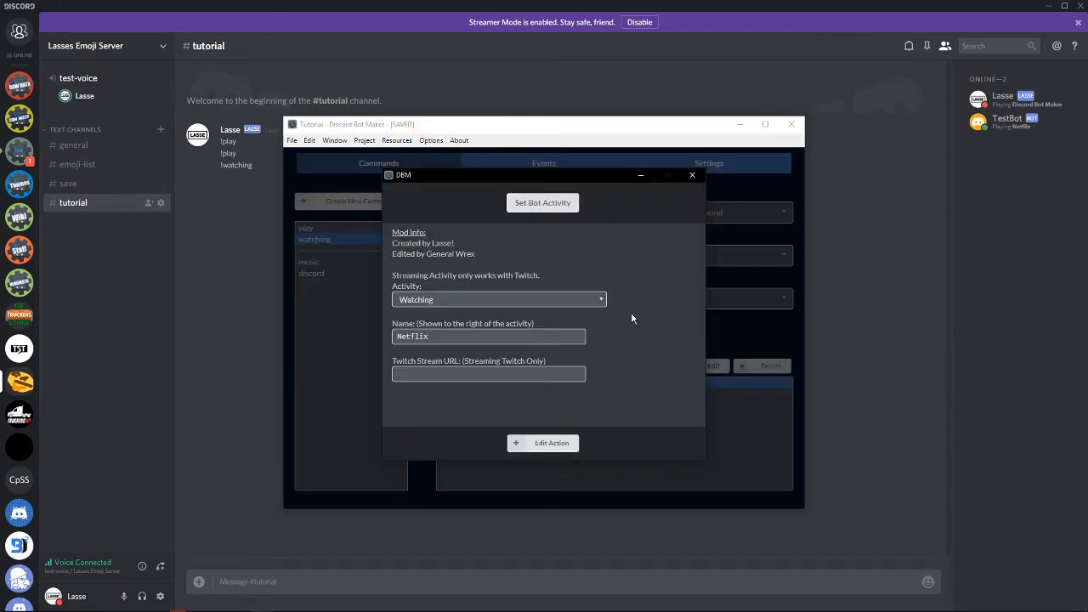
left_click(693, 175)
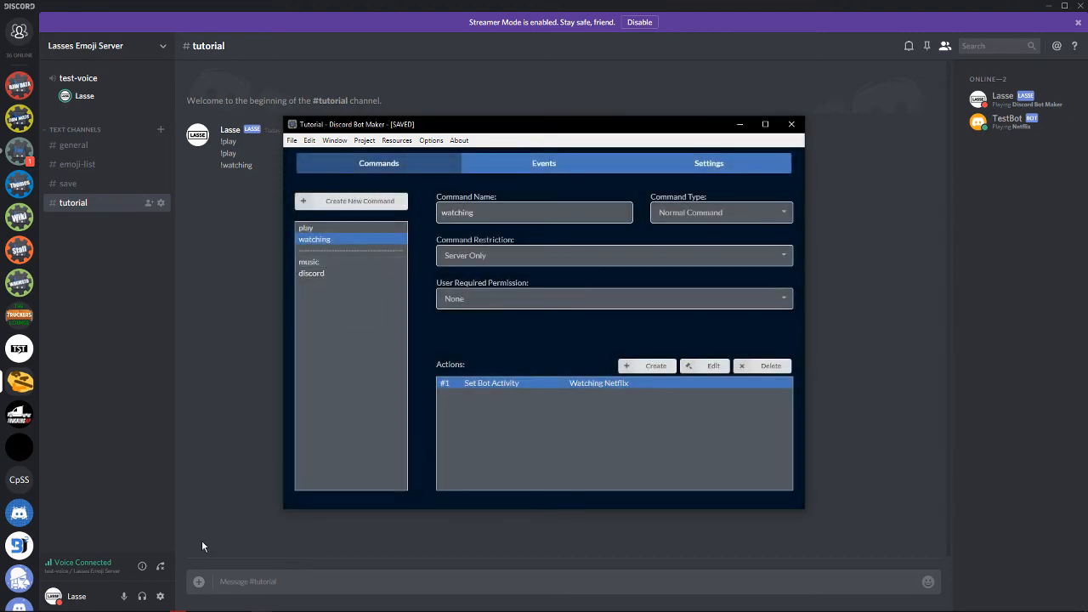
Step: Open the project's actions directory in File Explorer and look through the installed action files
mouse_move(139, 605)
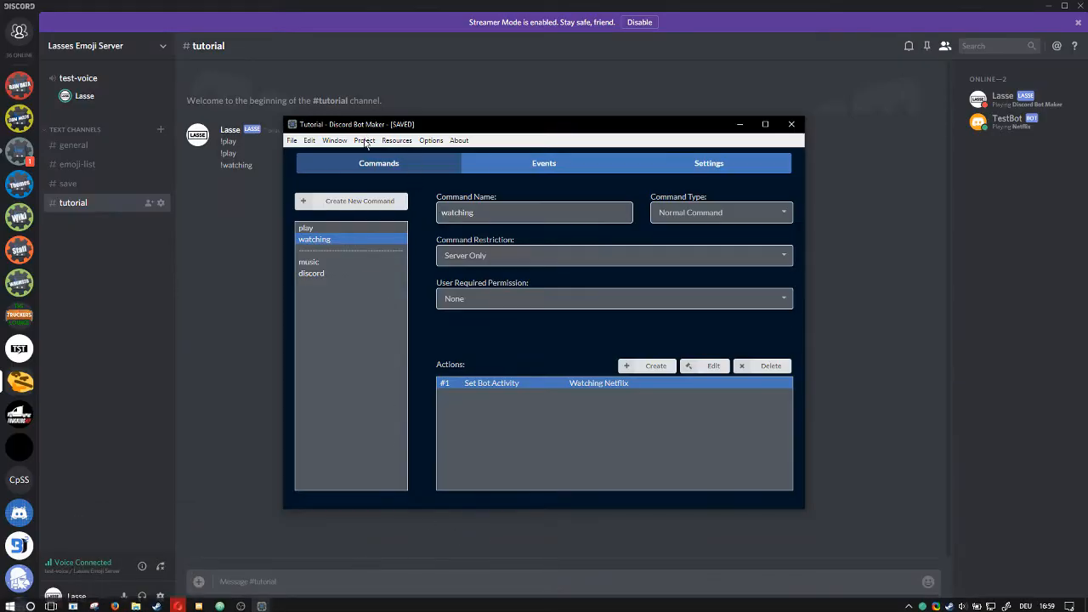
left_click(365, 142)
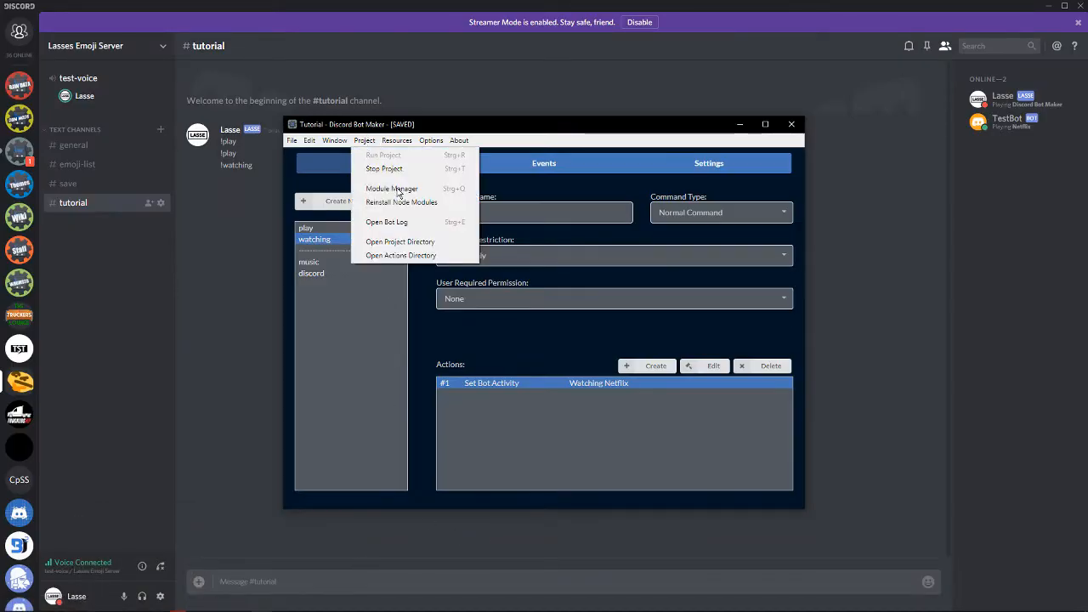
left_click(444, 257)
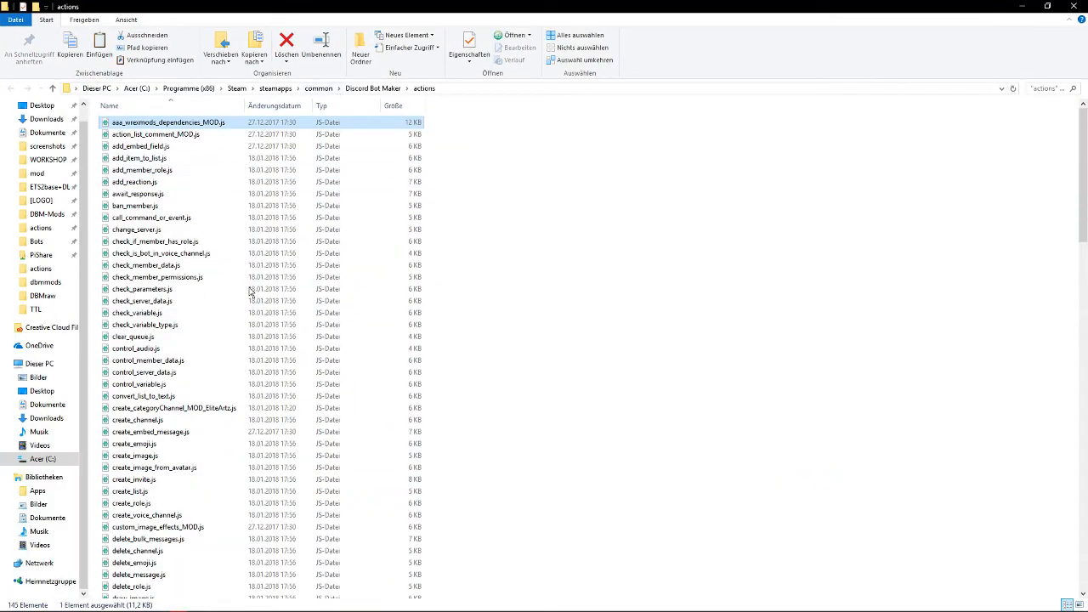
scroll(264, 324, "down", 8)
scroll(265, 327, "down", 1)
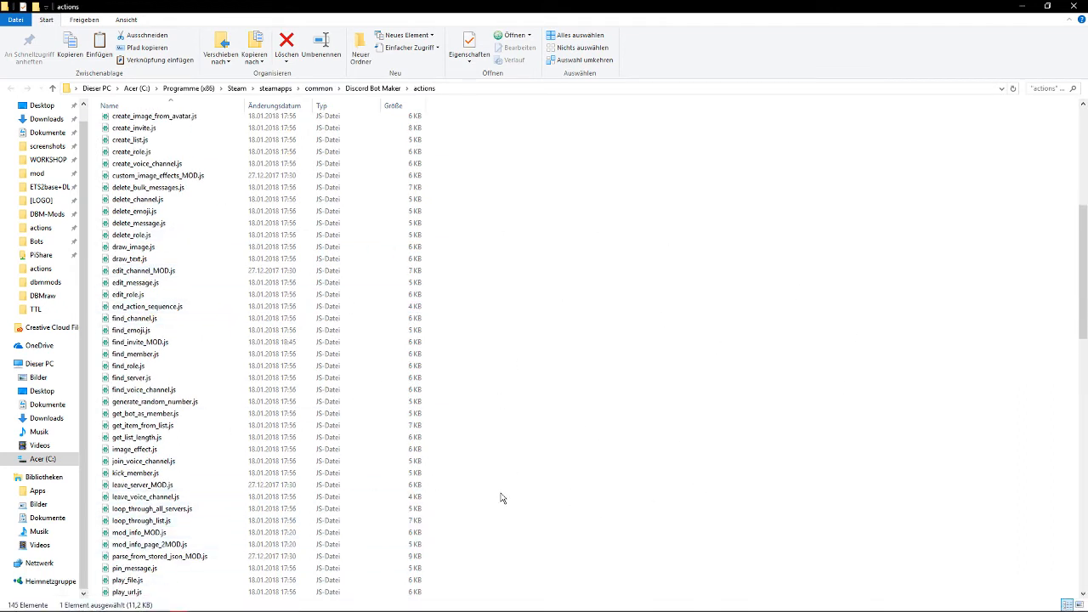
Step: Select update_music_MOD.js and update_discord_js_MOD.js in the DBM-Mods actions folder and minimize that window
mouse_move(149, 602)
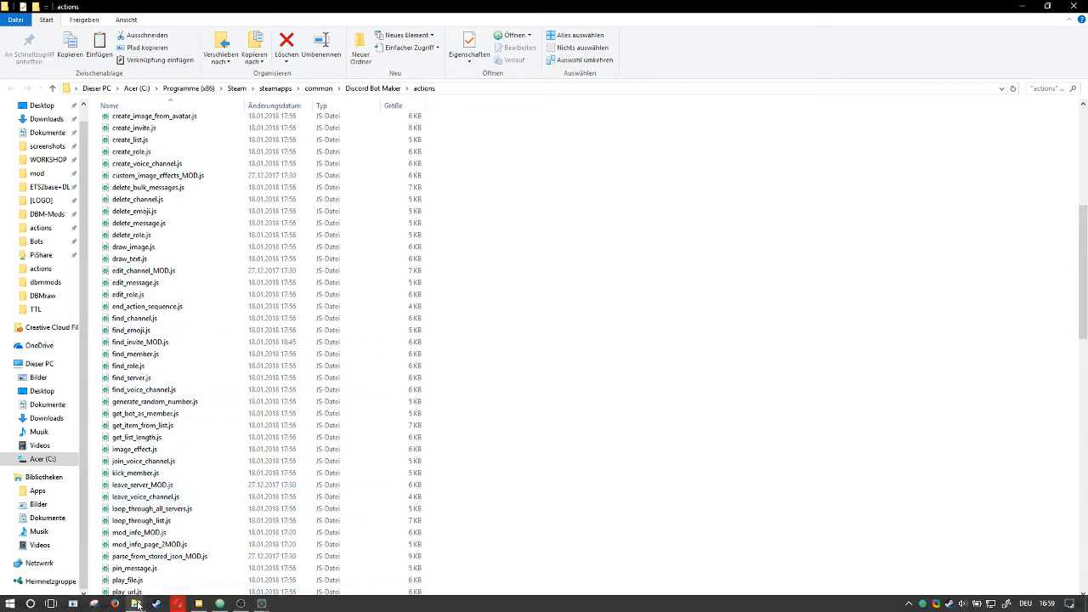
left_click(95, 568)
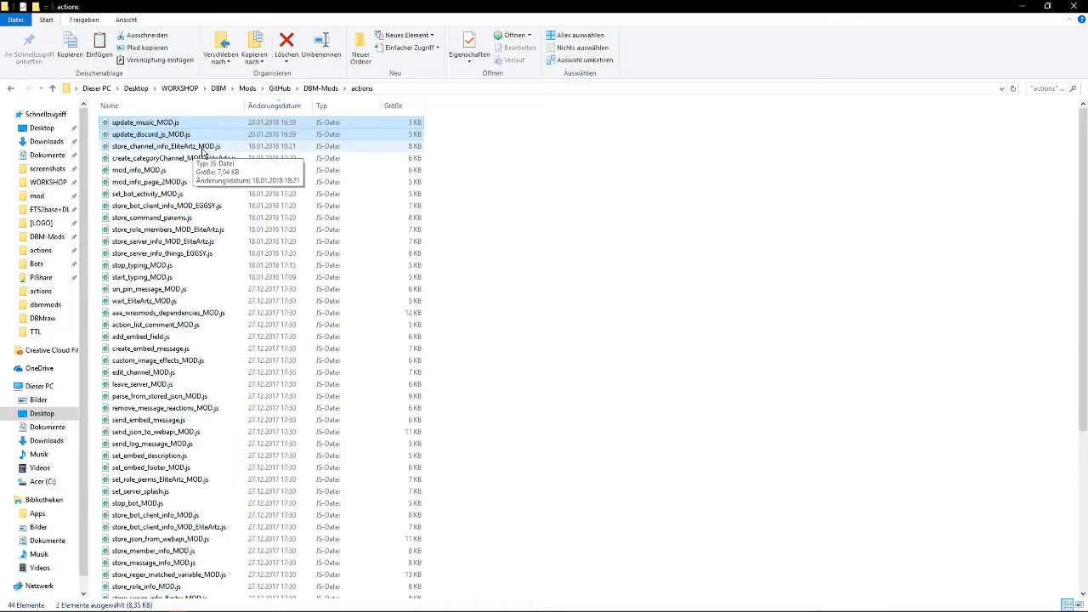
left_click(170, 134)
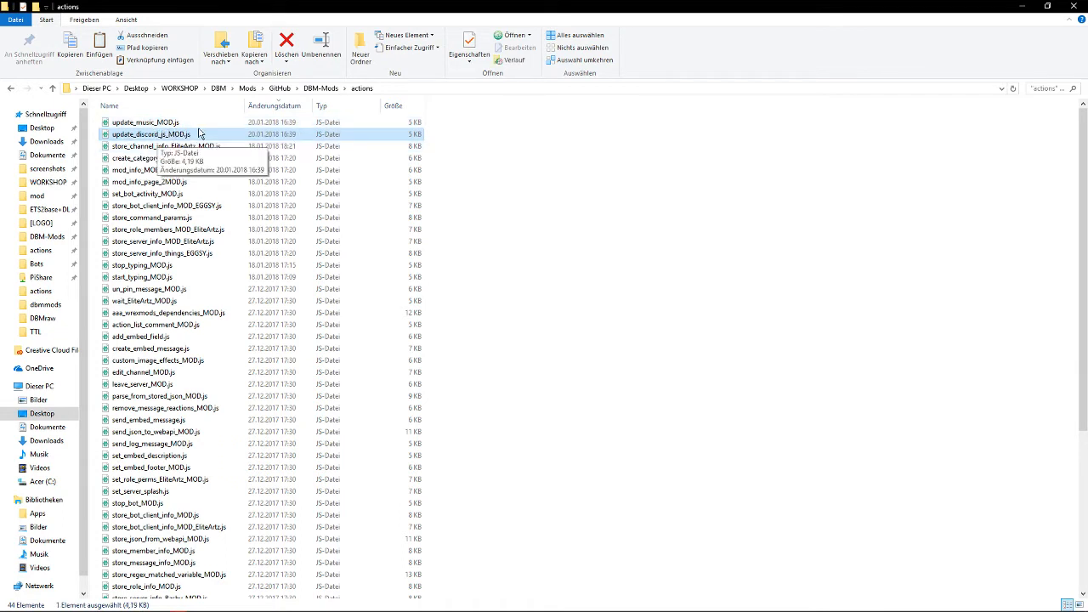
left_click(170, 123)
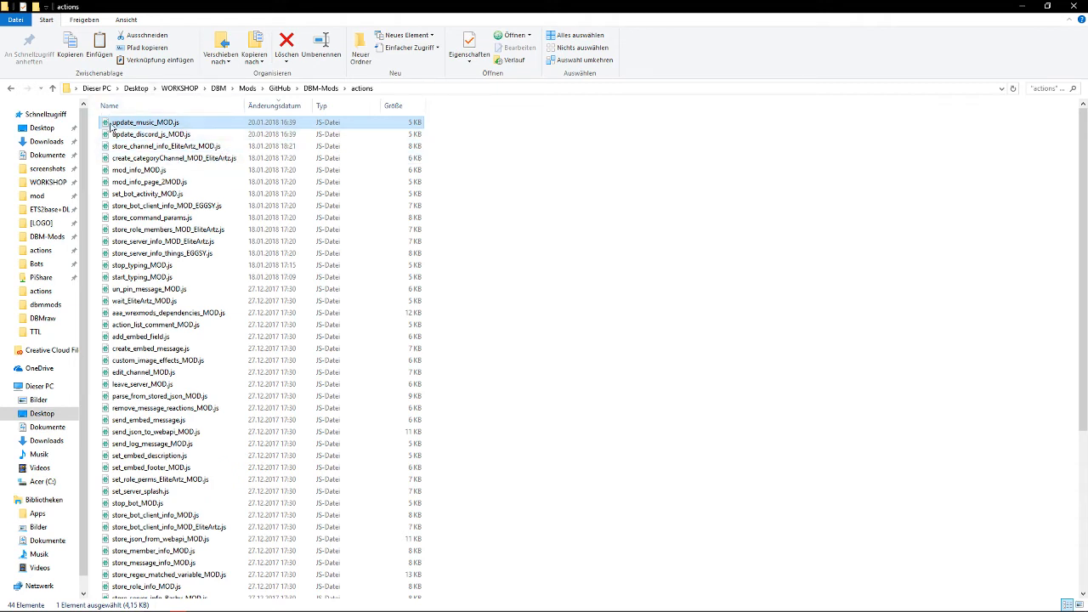
left_click(145, 134, "shift")
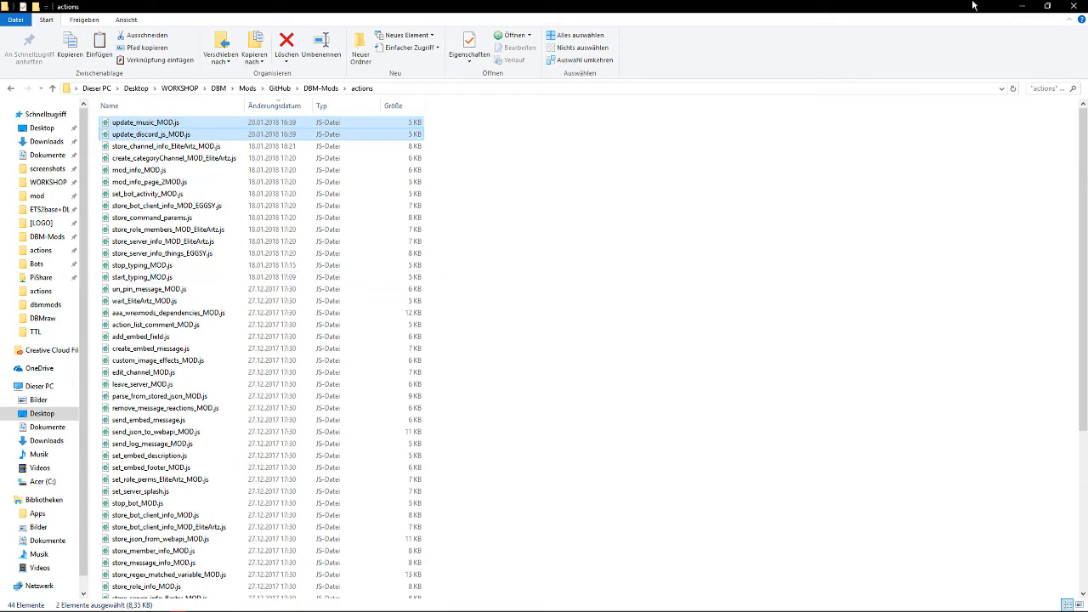
left_click(1021, 6)
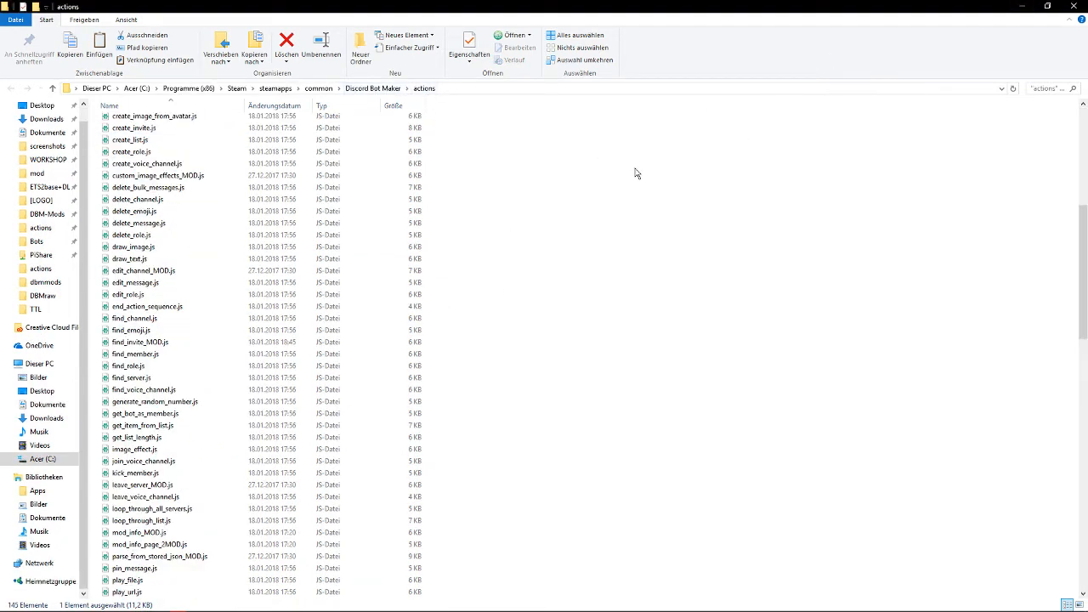
Step: Go up to the Discord Bot Maker program folder and reopen its actions subfolder
left_click(367, 88)
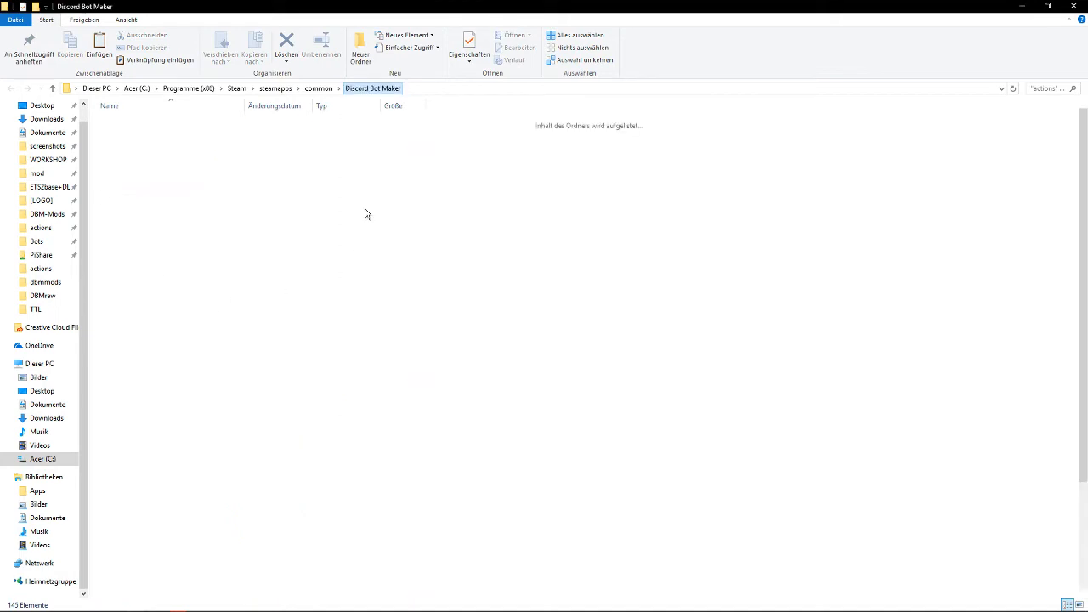
scroll(216, 425, "down", 4)
scroll(209, 400, "up", 4)
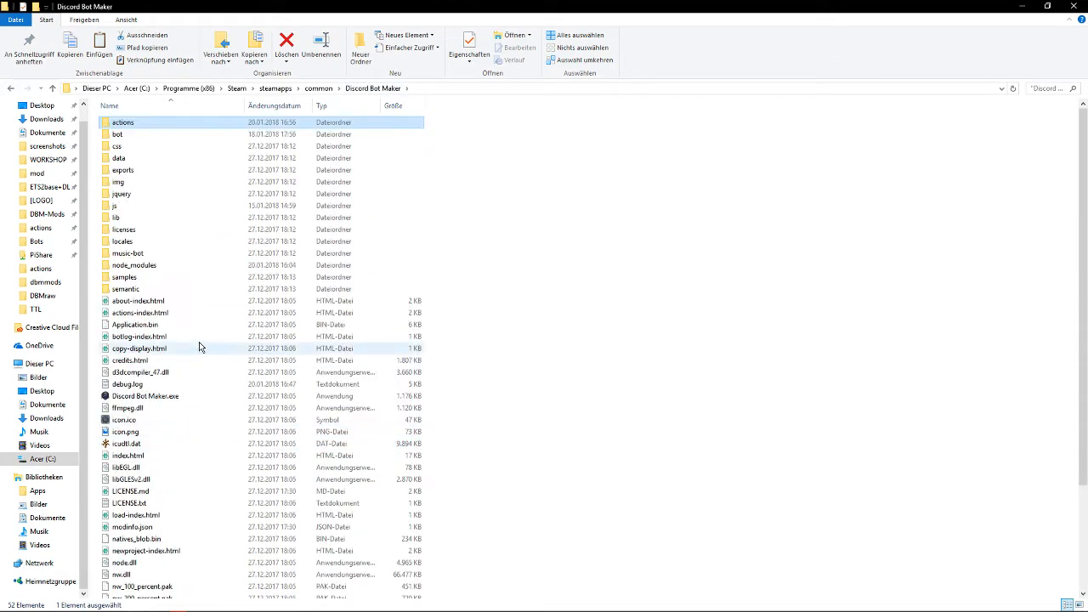
double_click(160, 126)
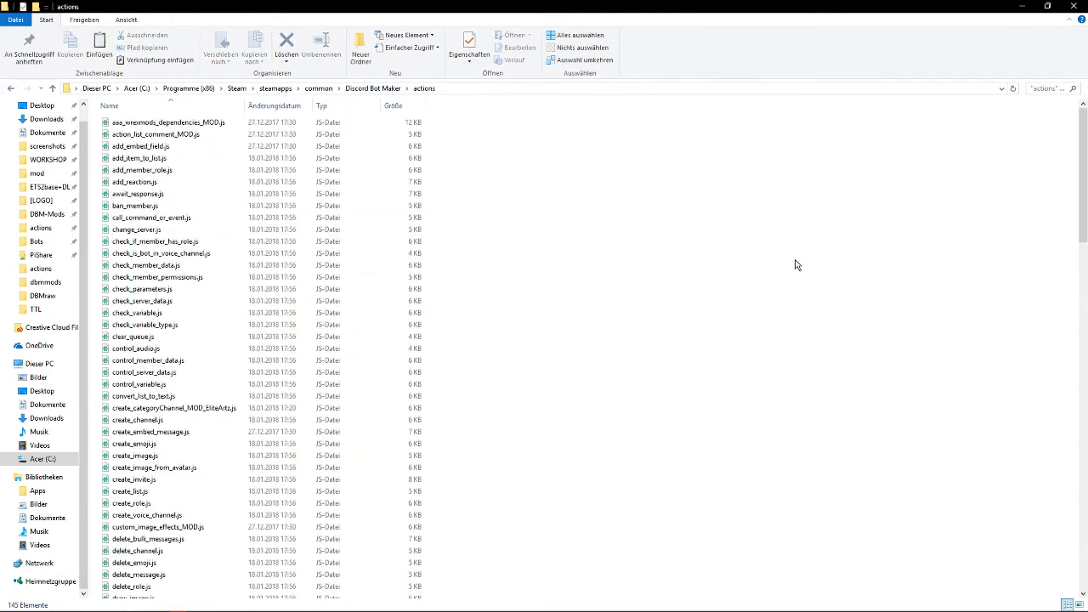
Step: Paste update_discord_js_MOD.js and update_music_MOD.js into the Discord Bot Maker program's actions folder and minimize that window
key("End")
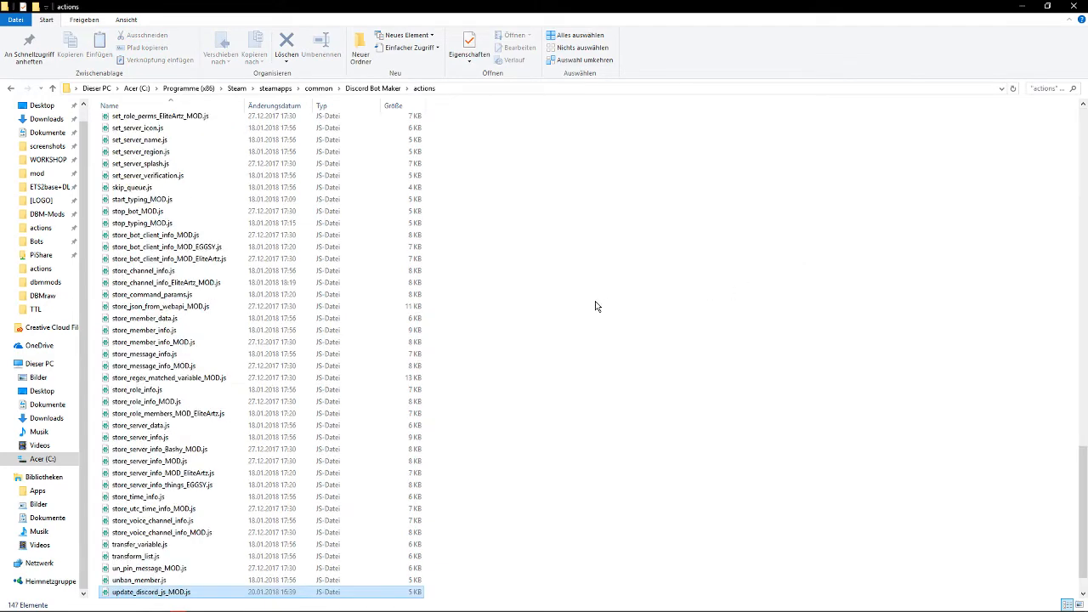
scroll(215, 554, "down", 1)
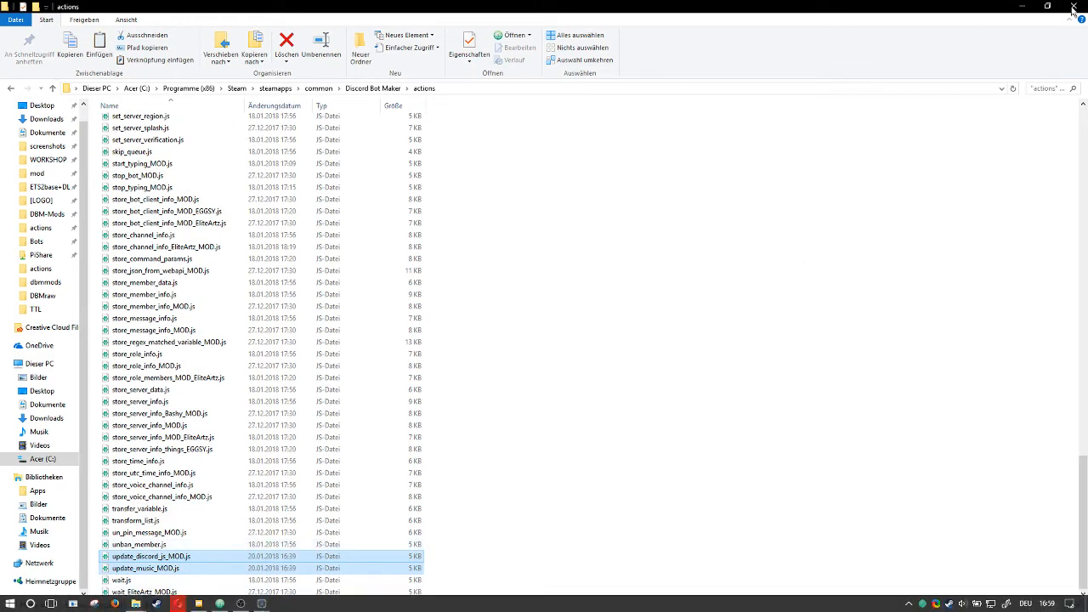
left_click(1025, 6)
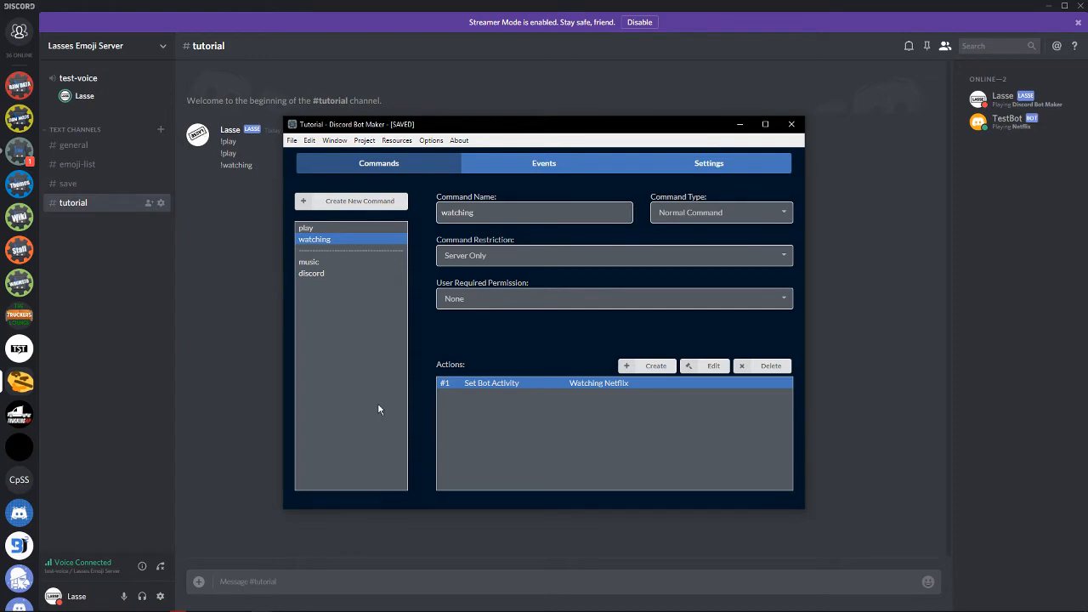
Step: Close Discord Bot Maker without saving and relaunch it through Steam
left_click(792, 125)
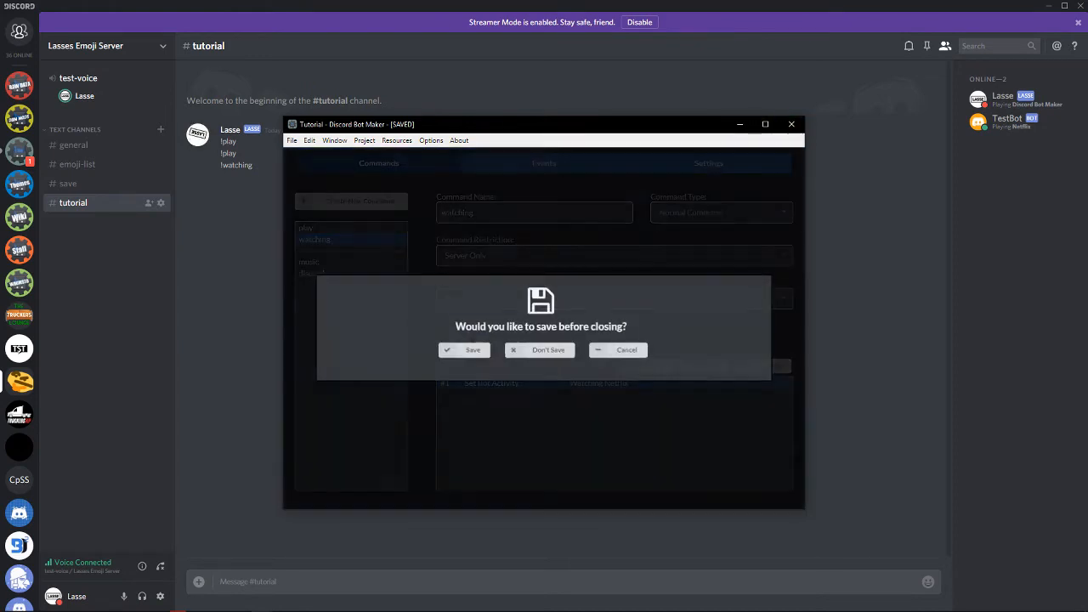
left_click(540, 355)
right_click(949, 603)
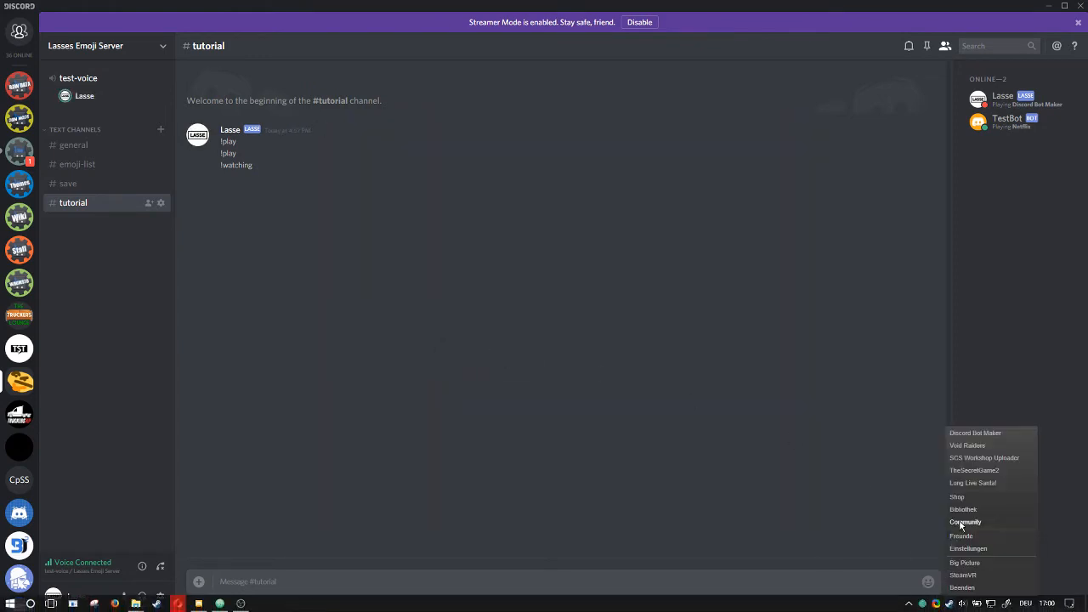
left_click(965, 432)
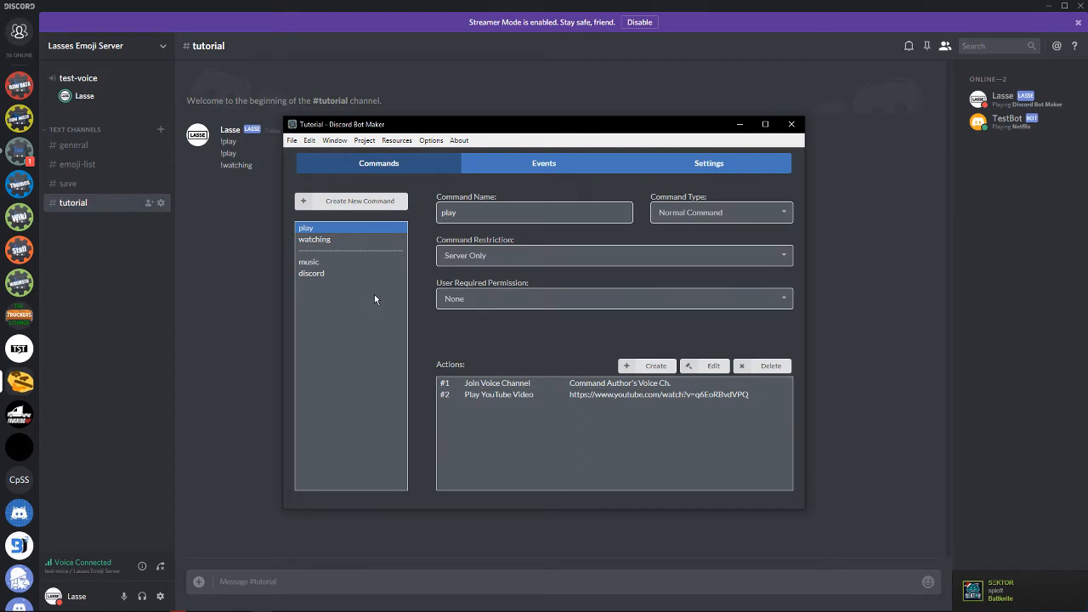
Step: Save the Tutorial project, start the bot, and move its Testing Bot Log window beside the editor
key("ctrl+s")
key("Return")
left_click(364, 140)
left_click(393, 221)
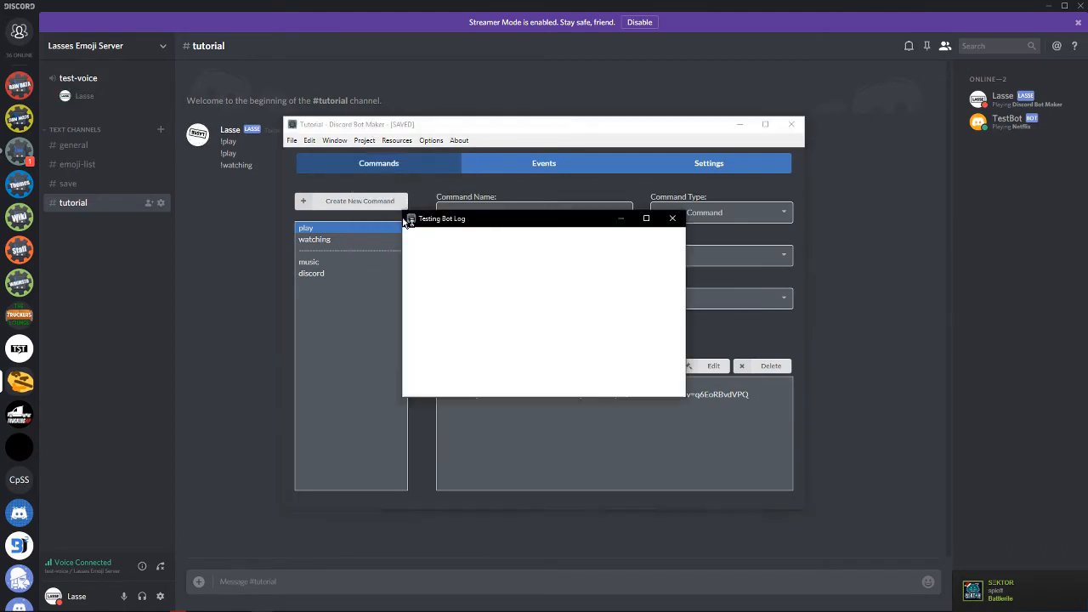
left_click_drag(457, 221, 818, 214)
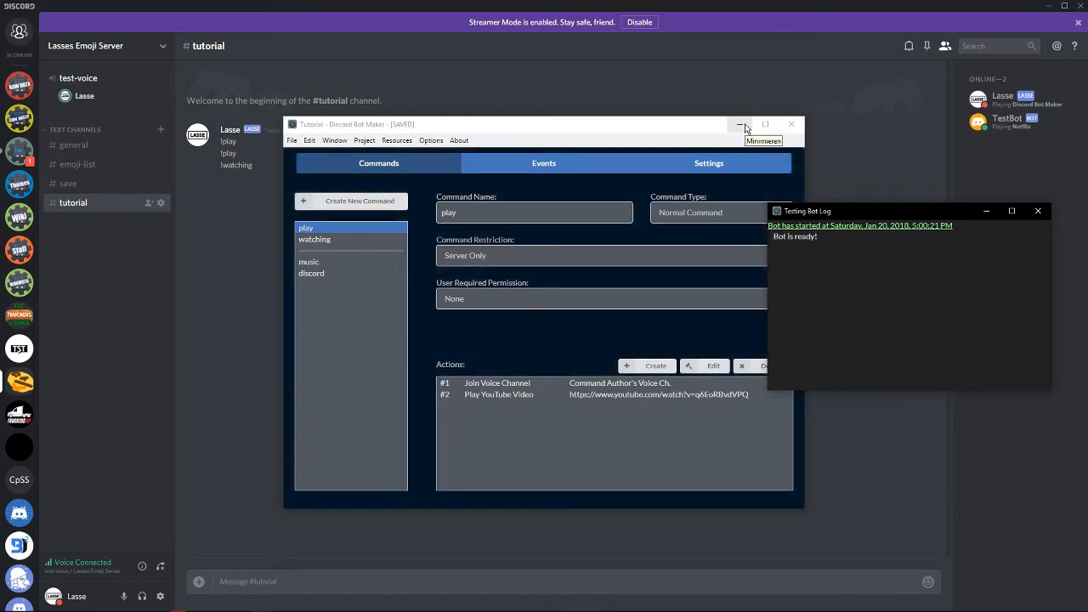
Step: Switch to Discord and send !play and !watching in the #tutorial channel to test the bot
left_click(238, 351)
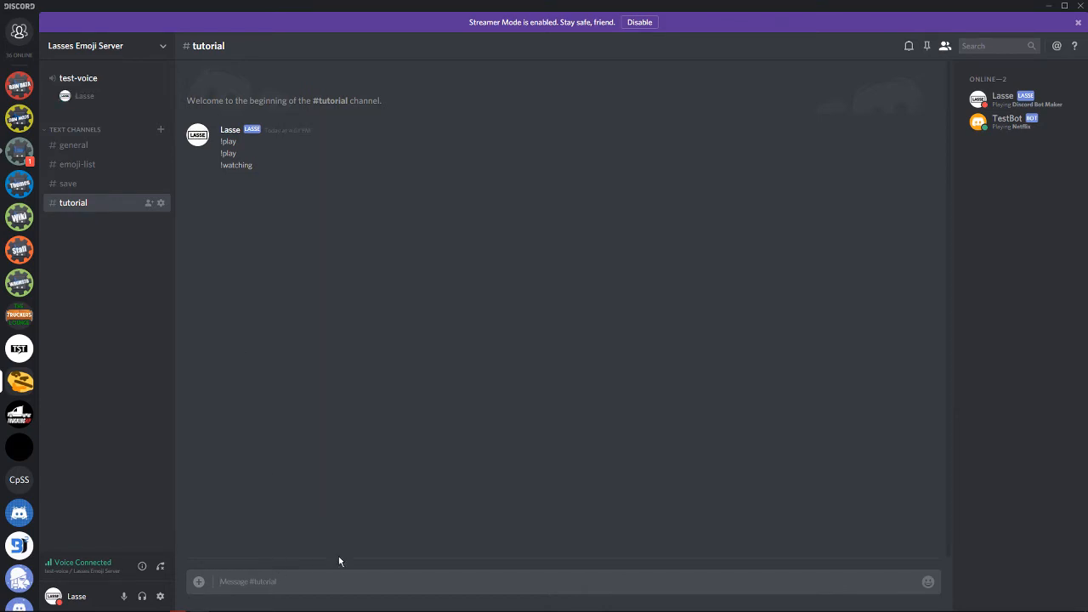
type("!play")
key("Return")
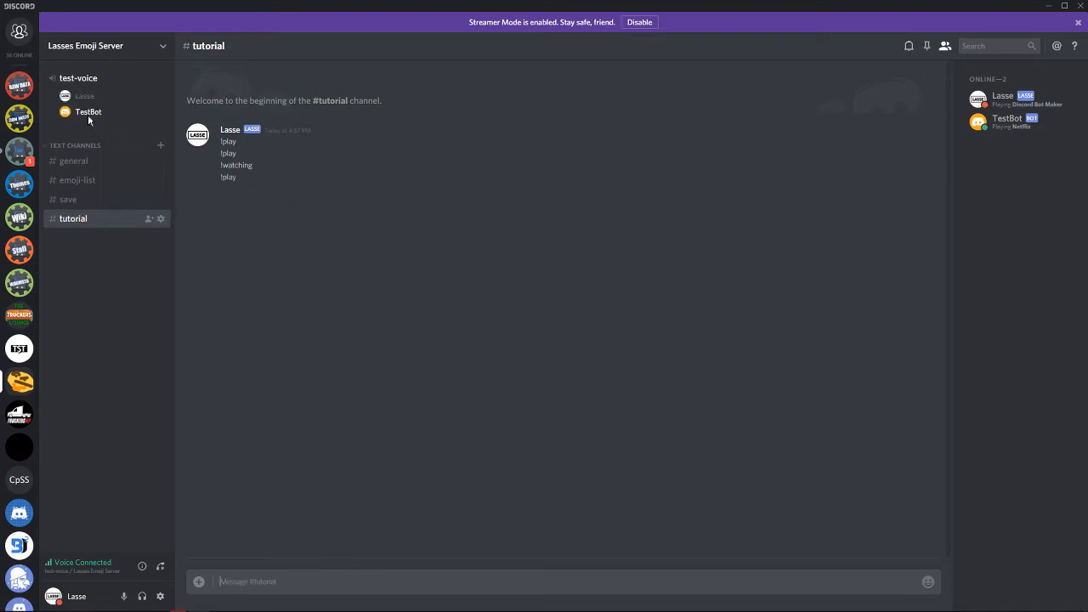
type("!")
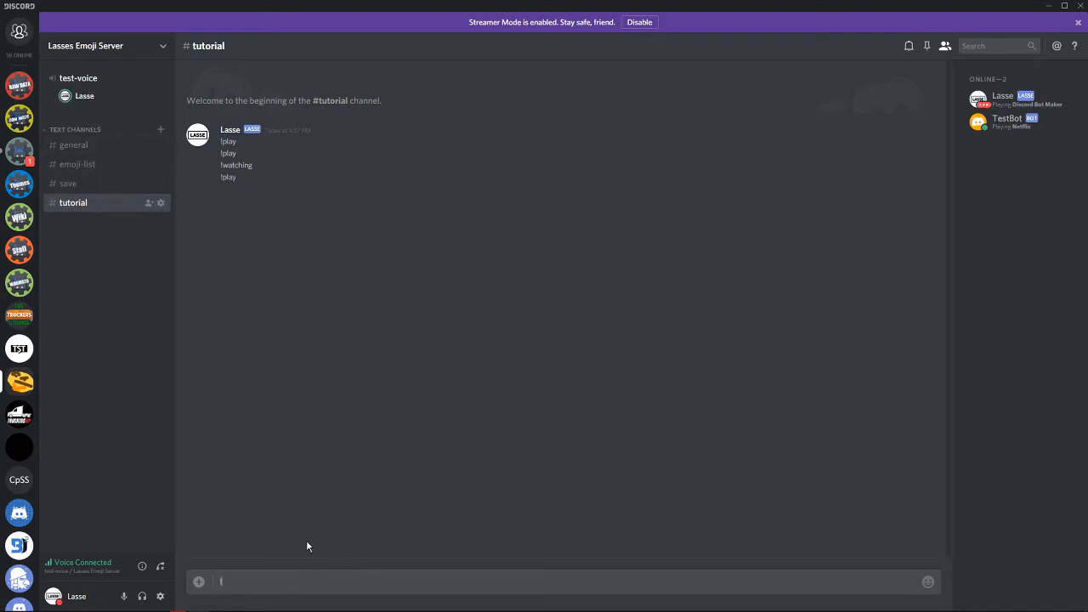
type("watching")
key("Return")
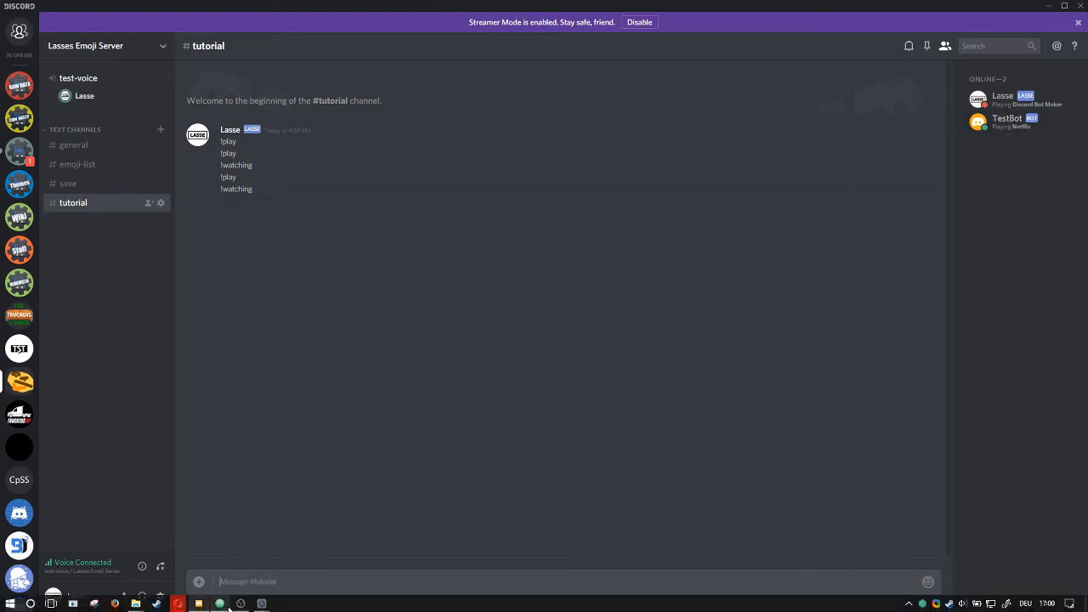
Step: Switch to Discord Bot Maker, open the music command's action list and look for the update actions under Other Stuff
left_click(262, 608)
left_click(199, 576)
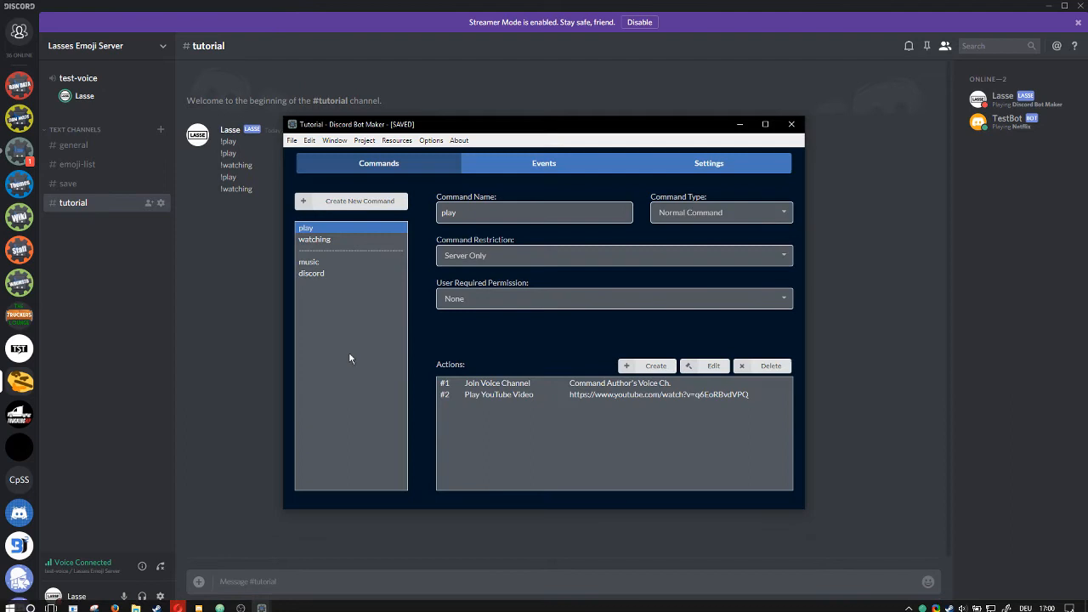
left_click(311, 263)
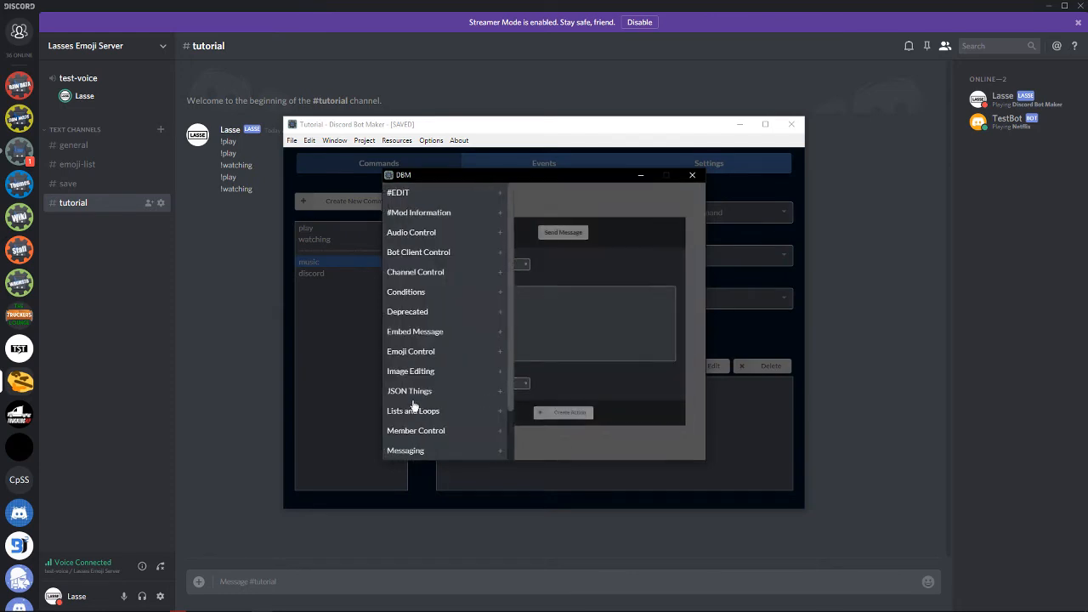
scroll(416, 412, "down", 2)
scroll(432, 412, "down", 6)
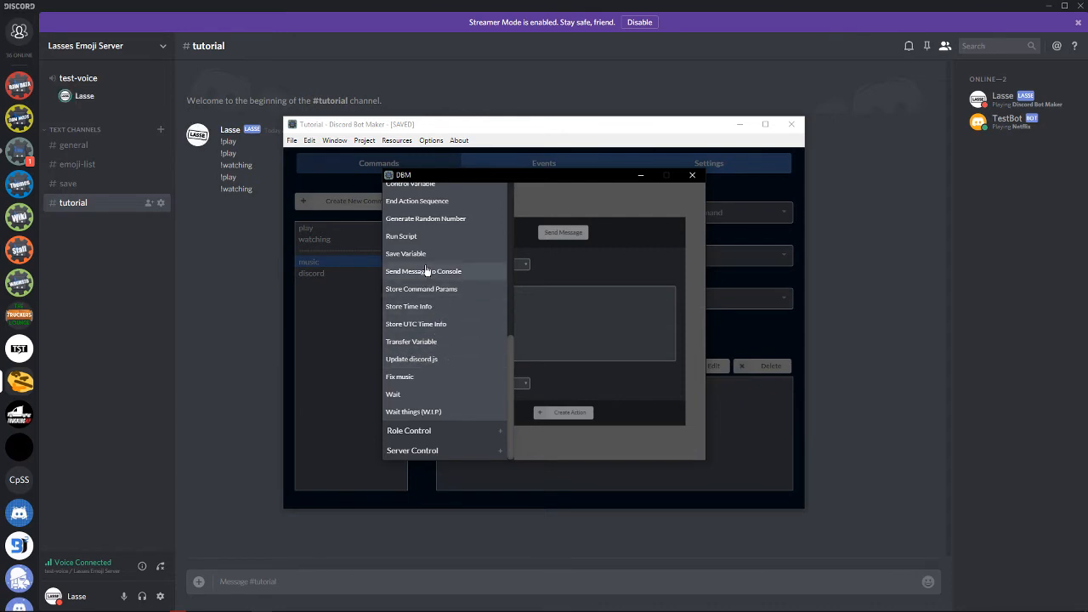
scroll(420, 292, "up", 1)
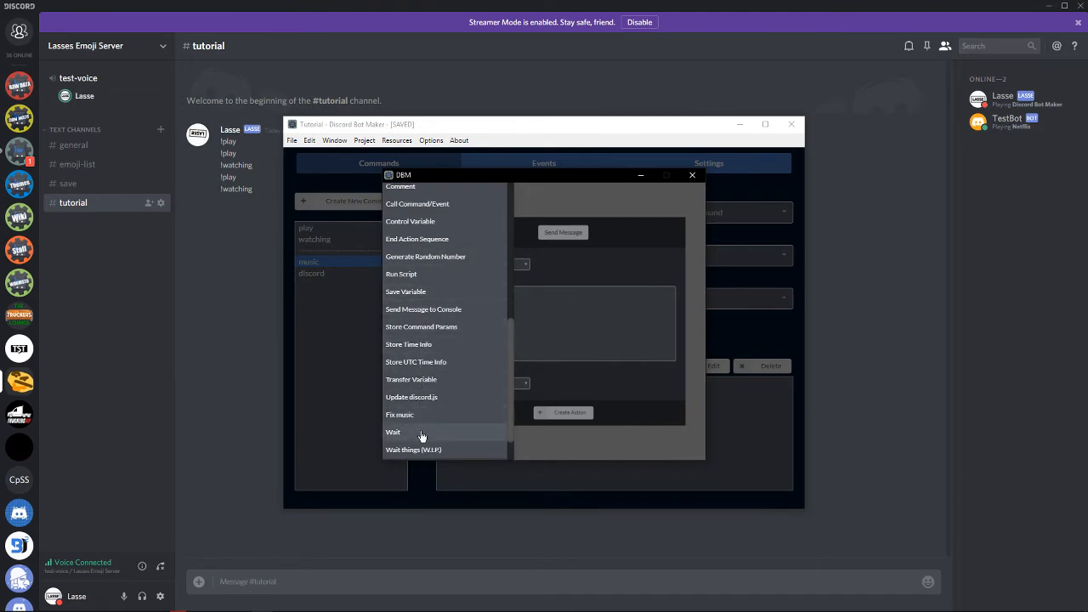
scroll(432, 315, "up", 2)
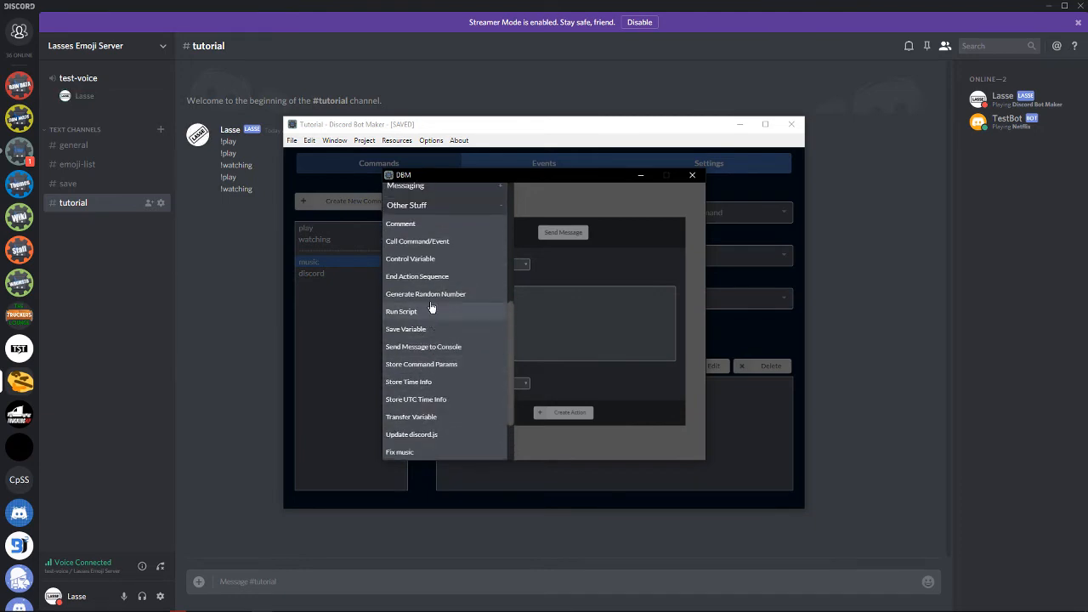
scroll(428, 340, "down", 2)
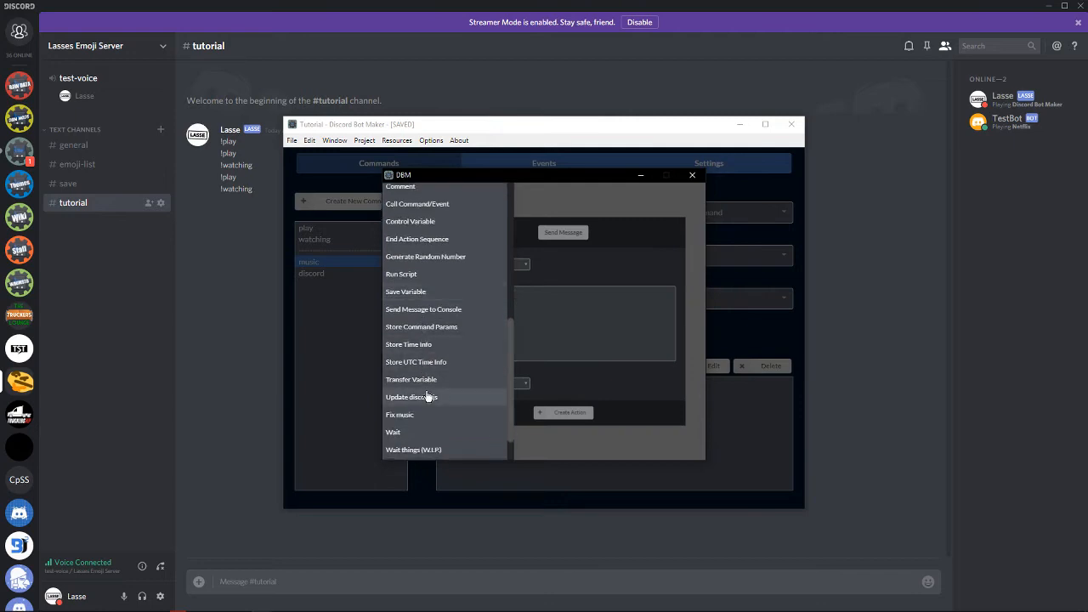
scroll(459, 344, "down", 2)
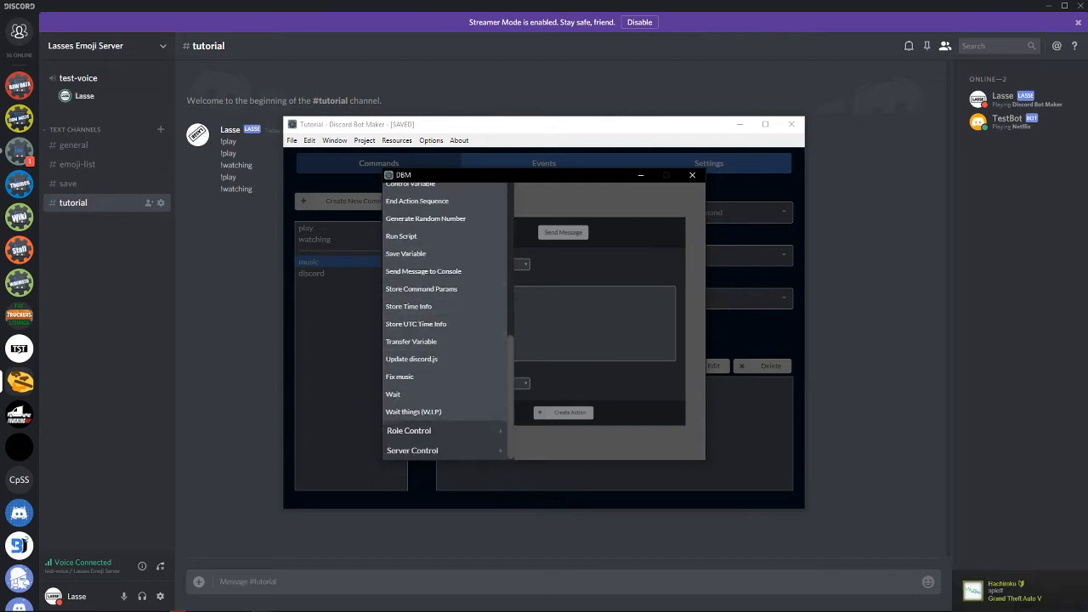
Step: Read the warning text of the Fix music action and close the action window without creating anything
left_click(404, 378)
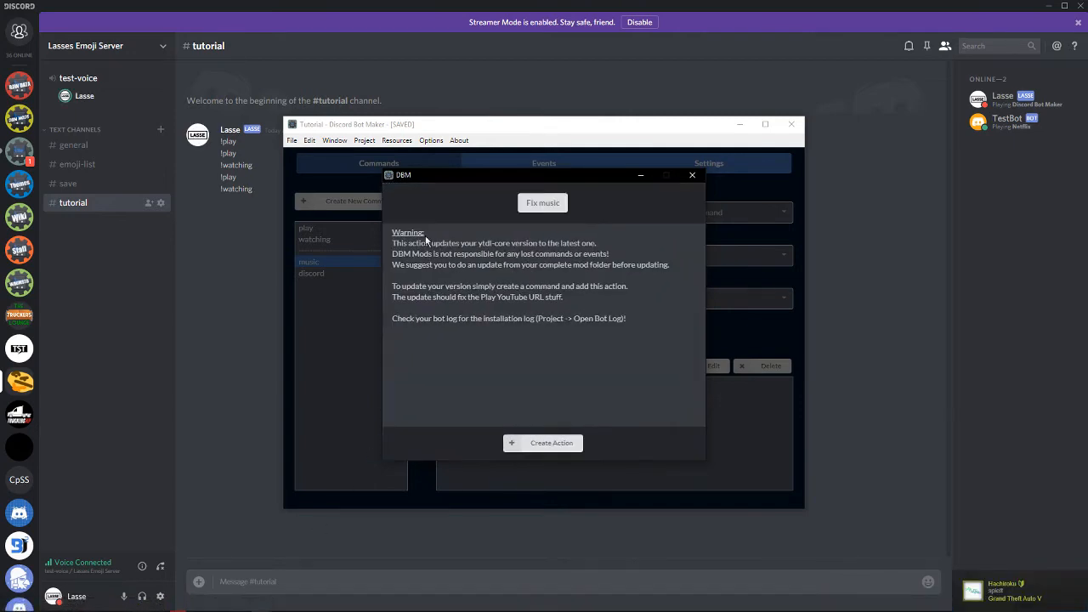
left_click_drag(384, 238, 677, 349)
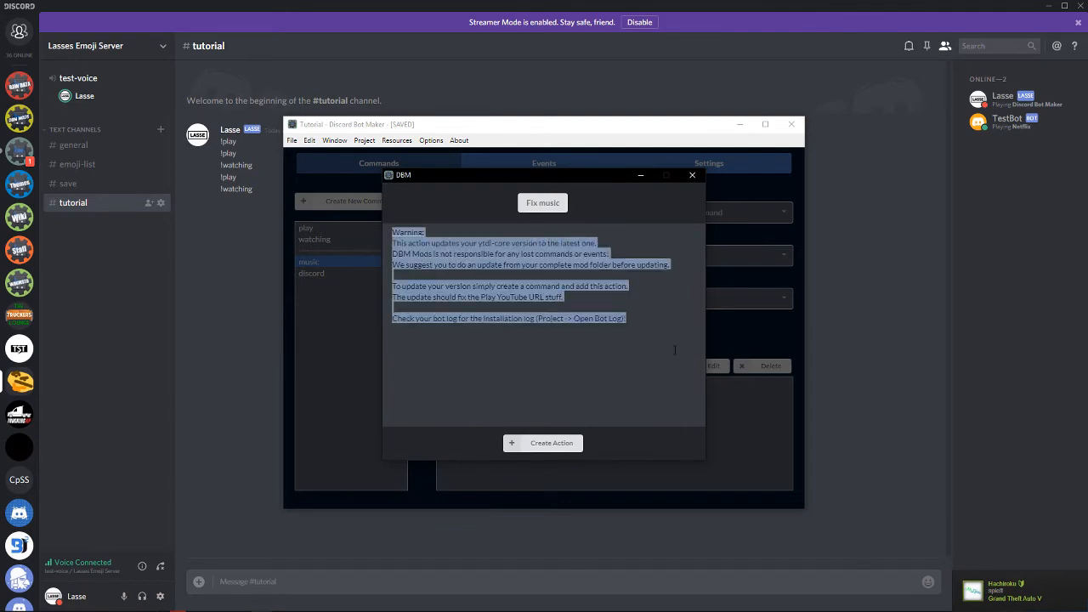
left_click(696, 187)
left_click(693, 176)
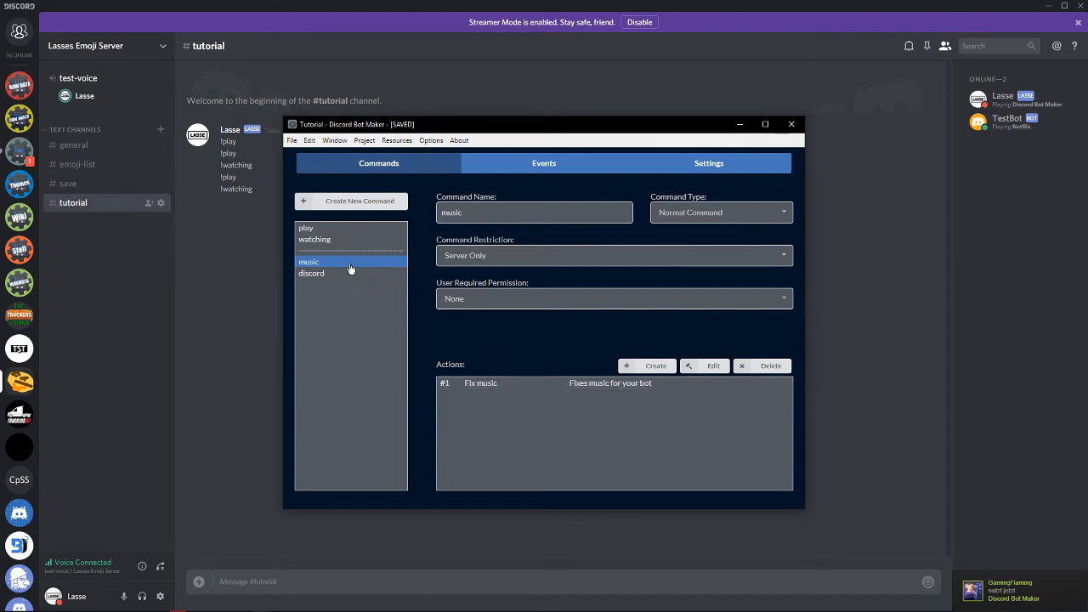
Step: Switch to Discord and send !music in the #tutorial channel to run the music fix
left_click(301, 588)
type("!m")
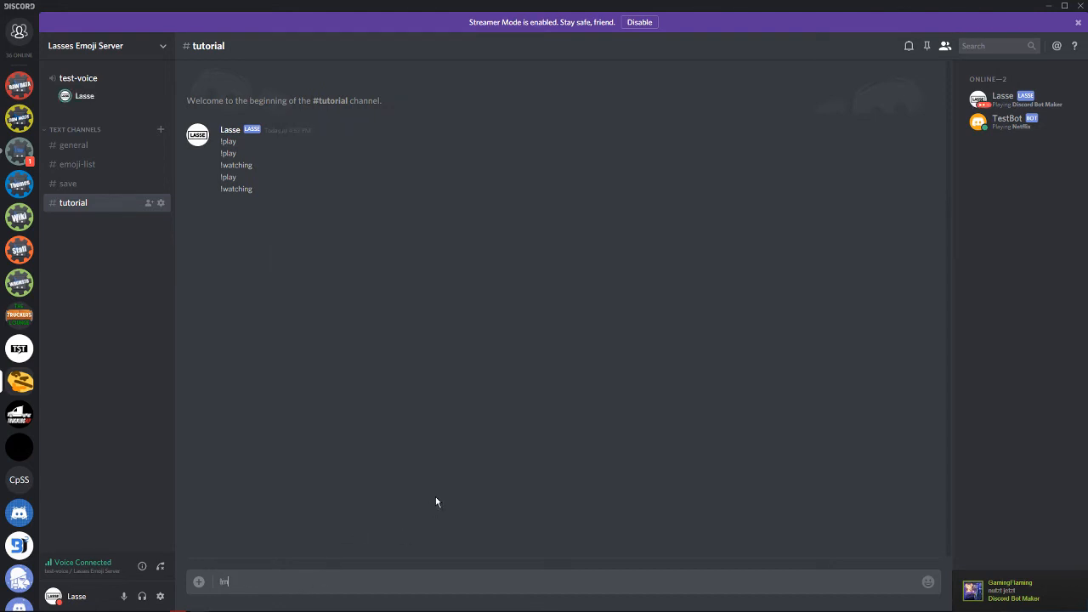
type("usic")
key("Return")
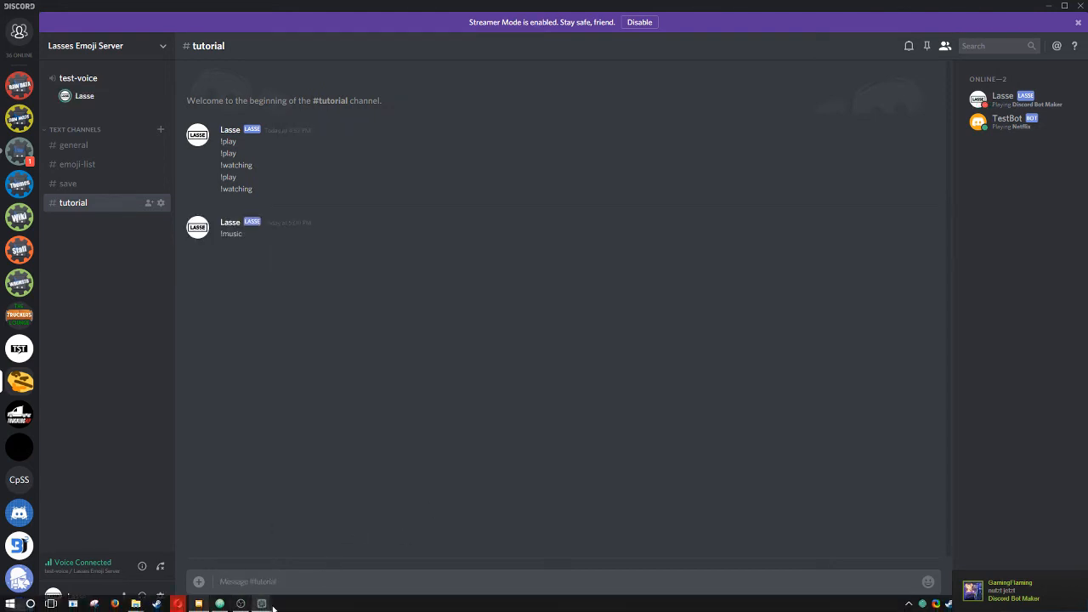
Step: Examine the music update's installation messages in the Testing Bot Log
mouse_move(283, 597)
left_click(311, 557)
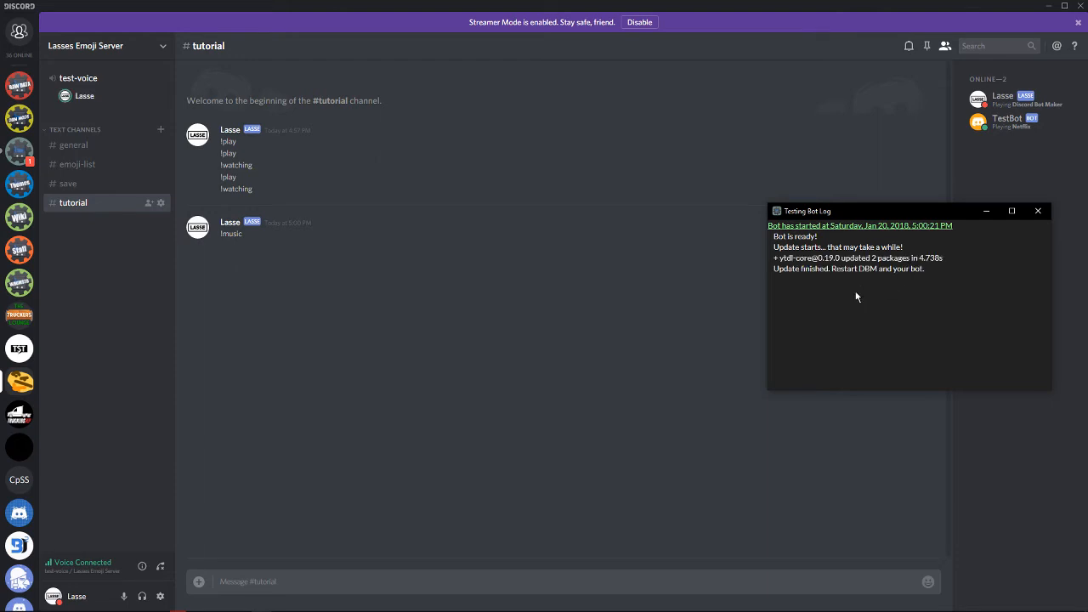
left_click_drag(810, 258, 926, 257)
left_click_drag(779, 269, 948, 272)
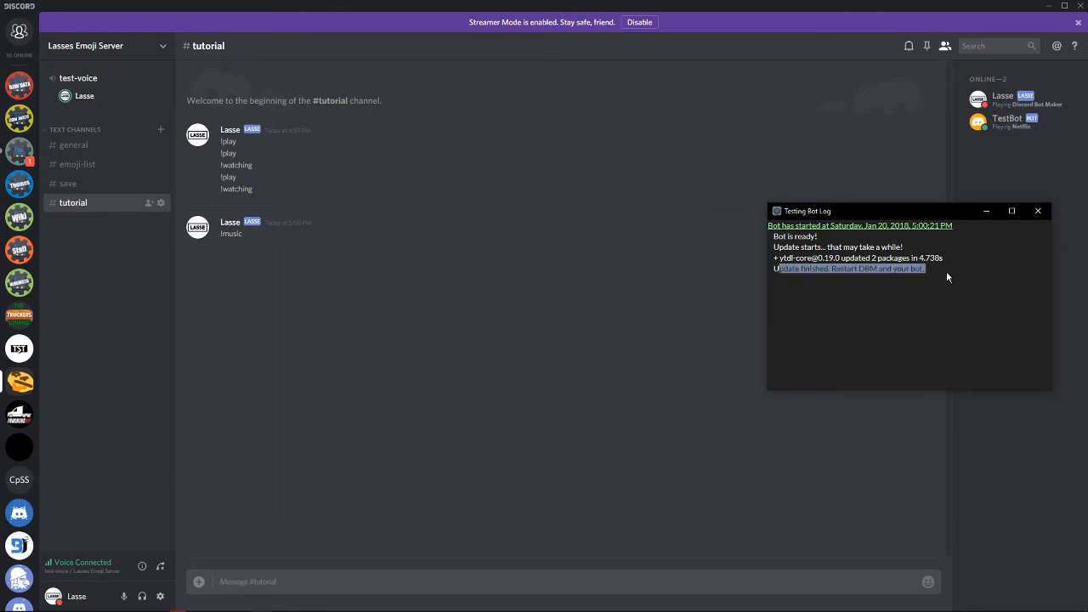
Step: Return to Discord, send !play in the #tutorial channel to retest the music, and mute the microphone
mouse_move(264, 605)
left_click(206, 552)
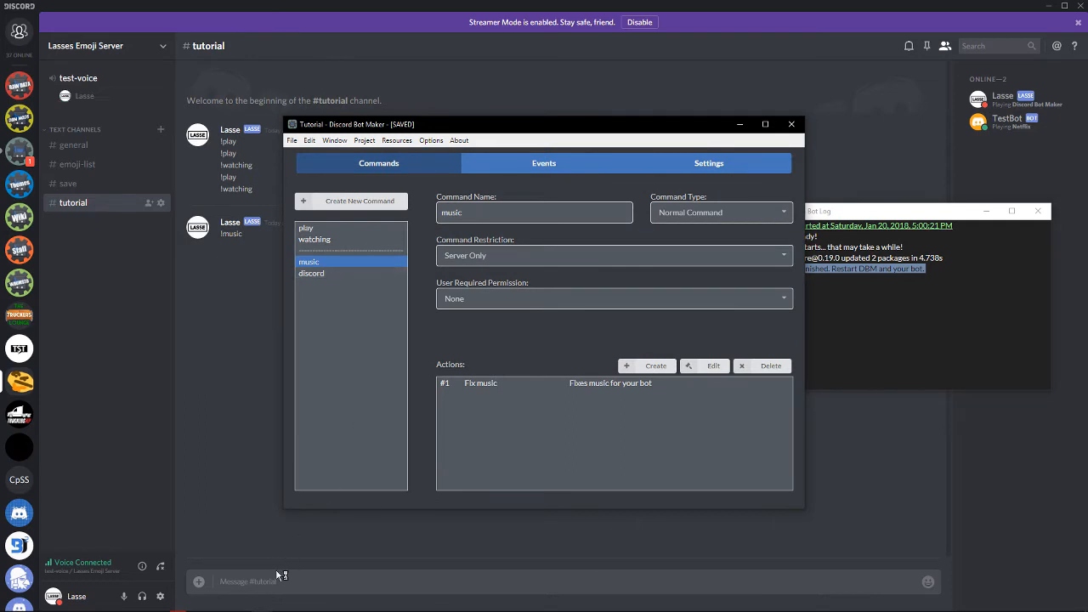
left_click(958, 332)
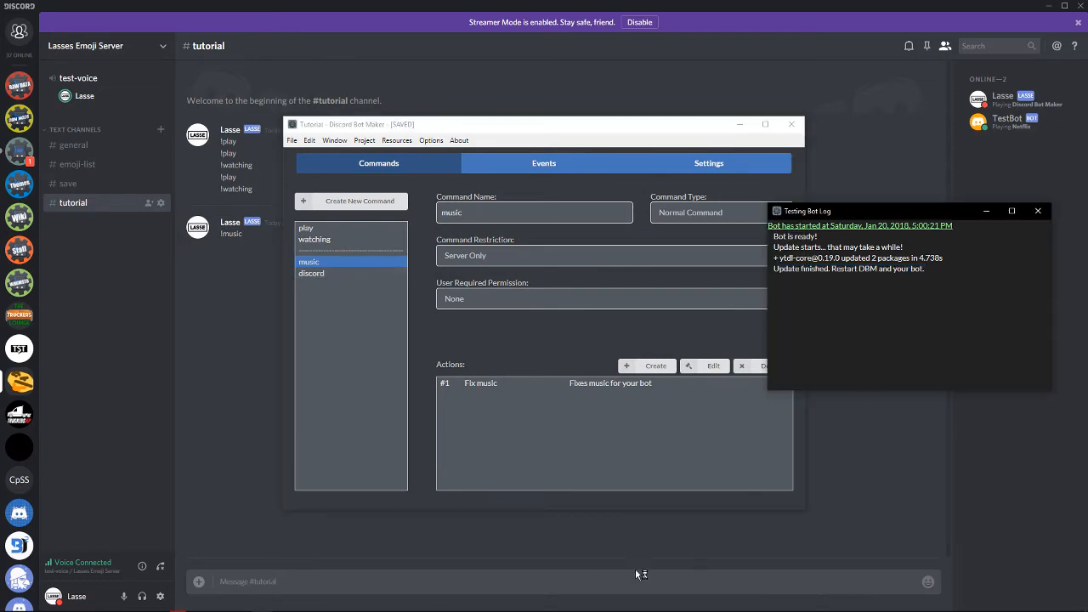
left_click(549, 583)
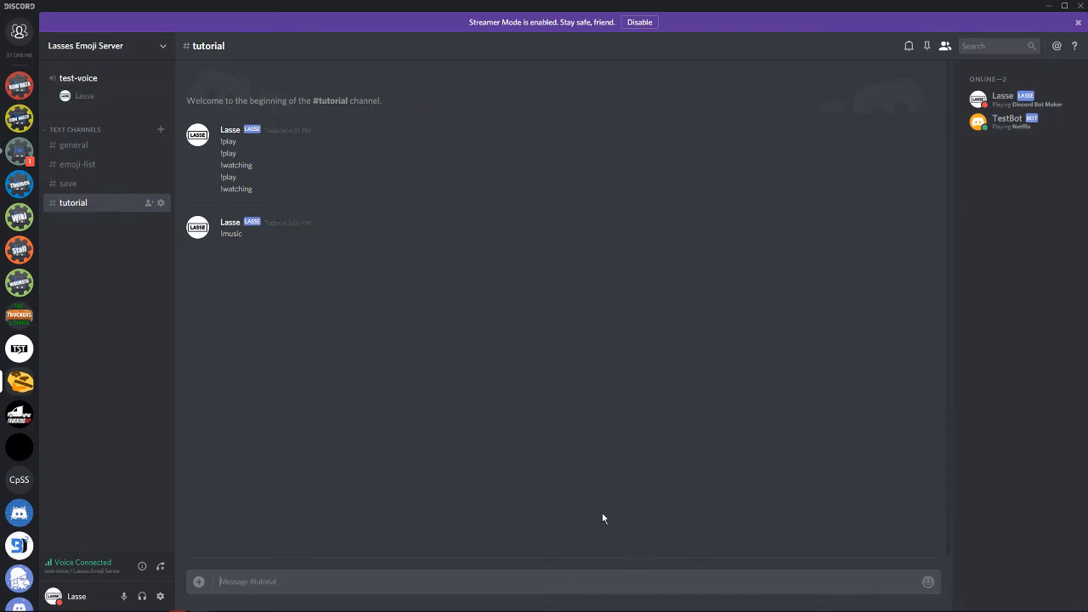
type("!play")
key("Return")
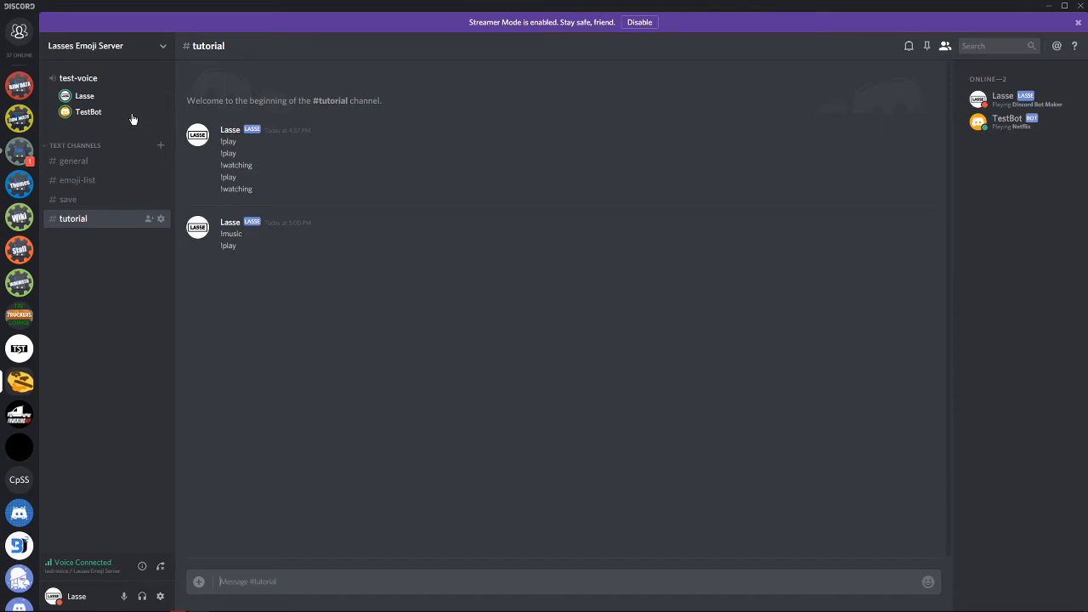
left_click(125, 598)
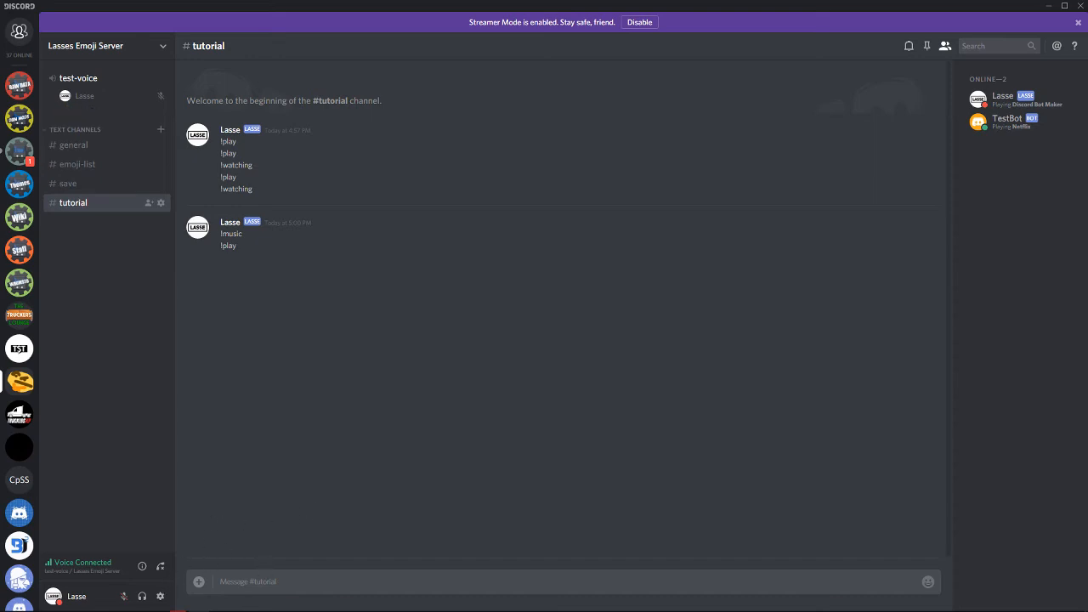
Step: View the discord command's Update discord.js action in Discord Bot Maker, and send !discord in Discord's #tutorial channel
mouse_move(262, 604)
left_click(214, 576)
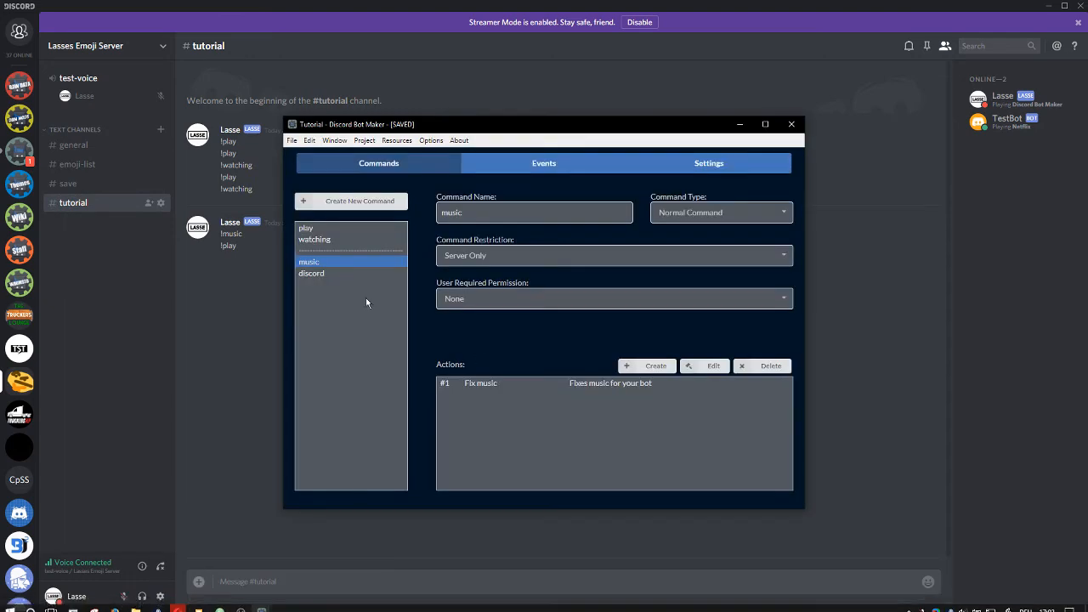
left_click(336, 273)
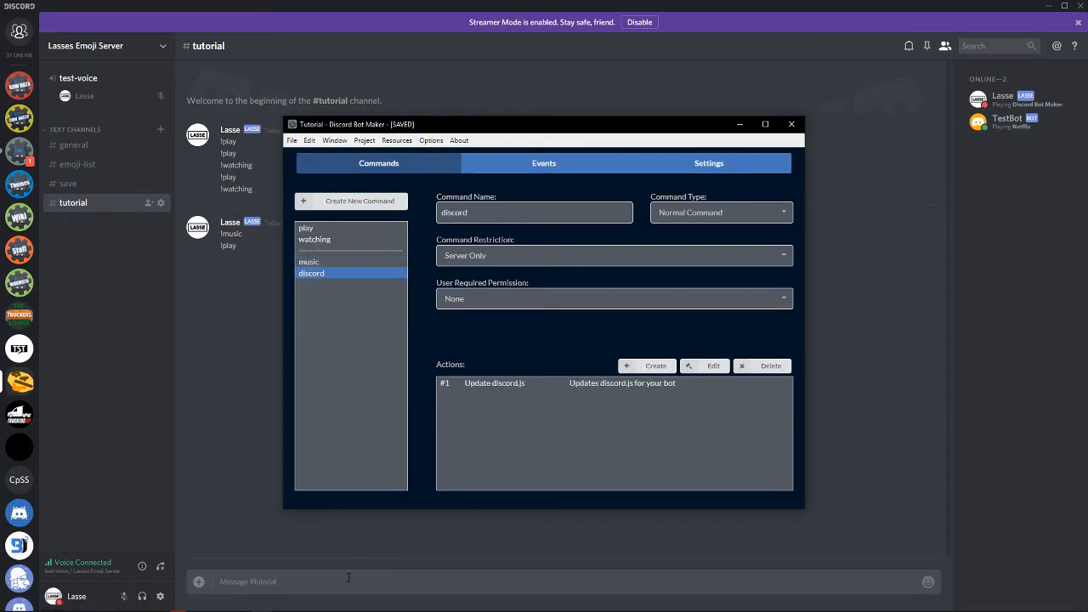
left_click(347, 578)
type("!dis")
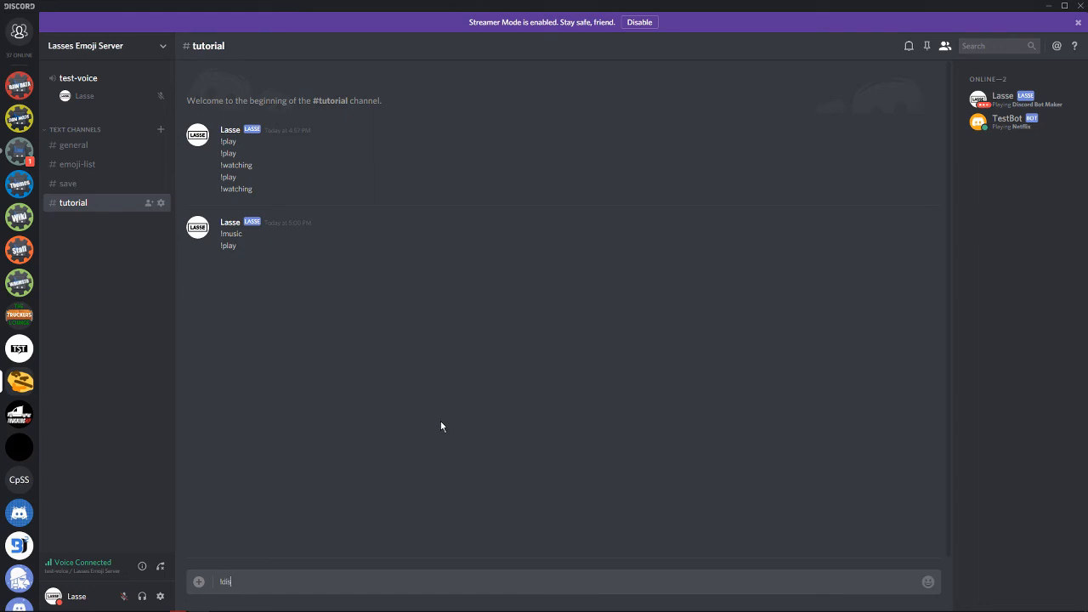
type("cord")
key("Return")
mouse_move(262, 604)
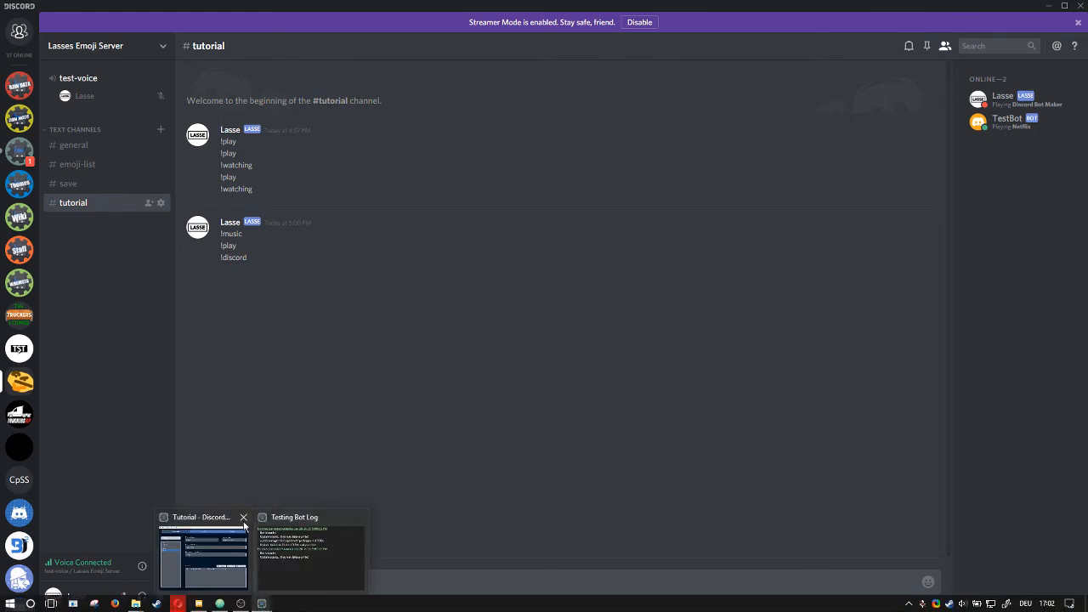
Step: Bring up Discord Bot Maker and examine the discord.js update messages in the Testing Bot Log
left_click(244, 525)
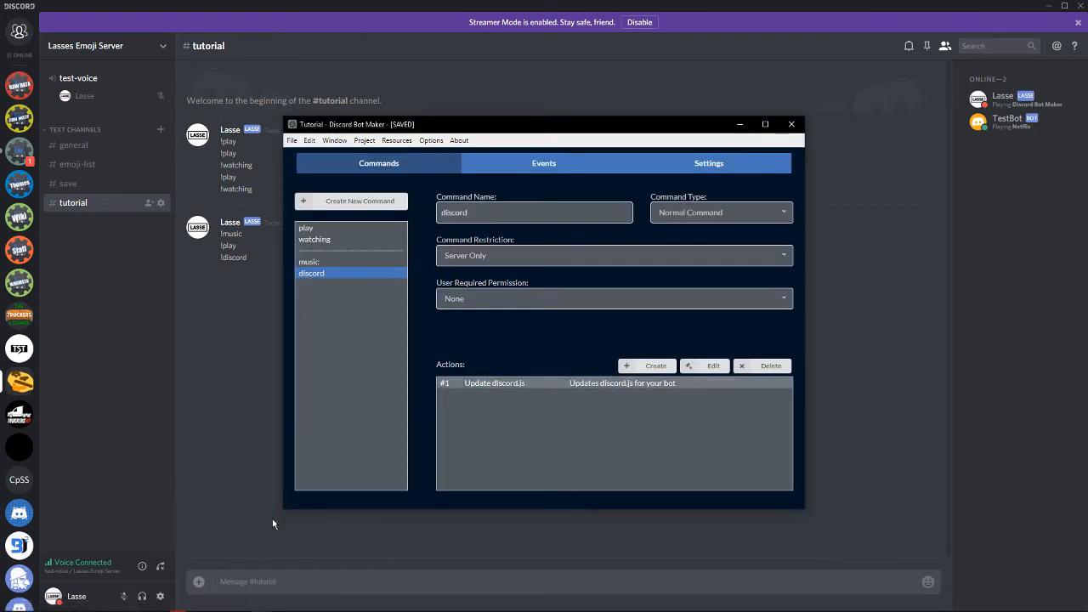
mouse_move(270, 602)
left_click(322, 544)
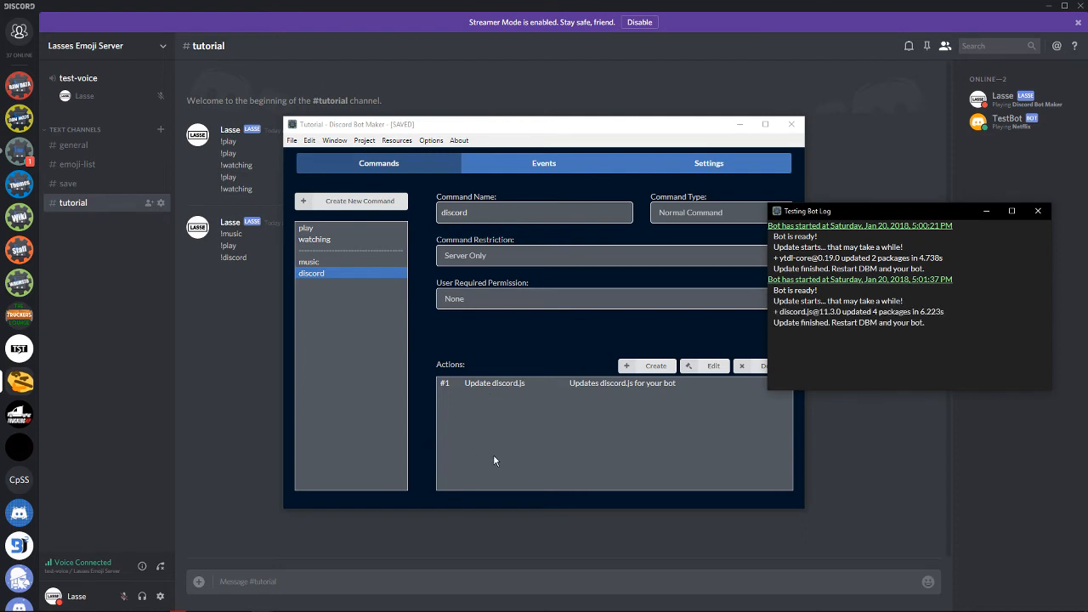
left_click(518, 464)
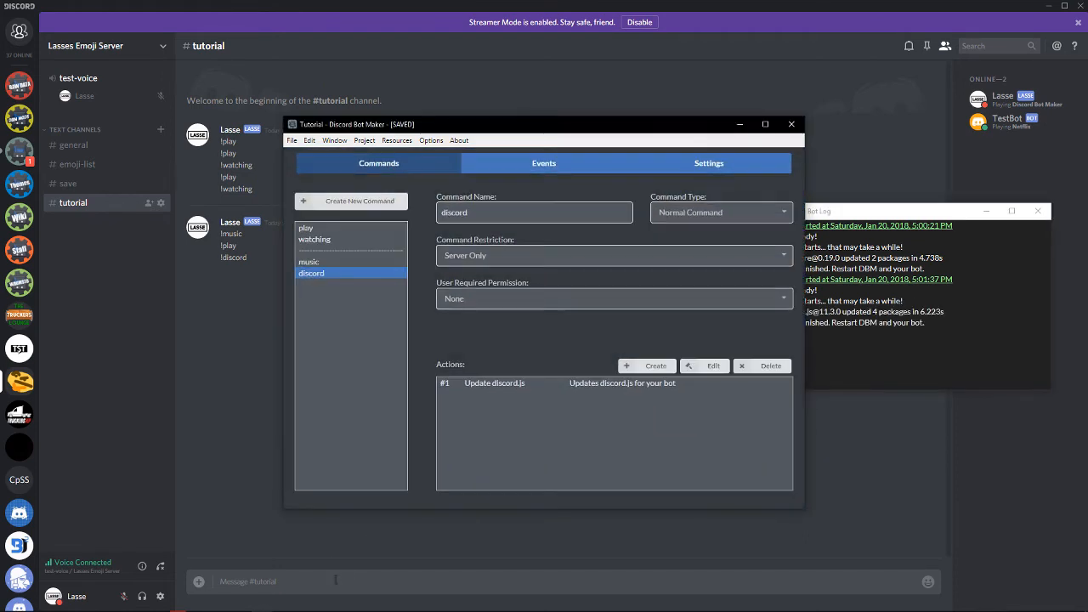
left_click(866, 333)
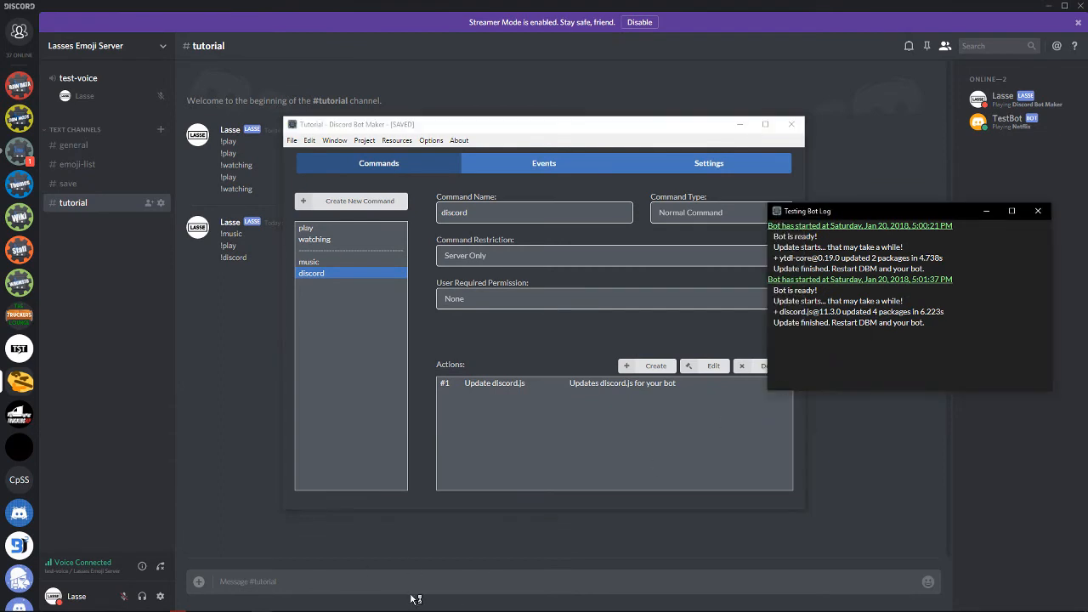
Step: Inspect the watching command's Set Bot Activity action and its available activity types, leaving the action without changes
left_click(341, 241)
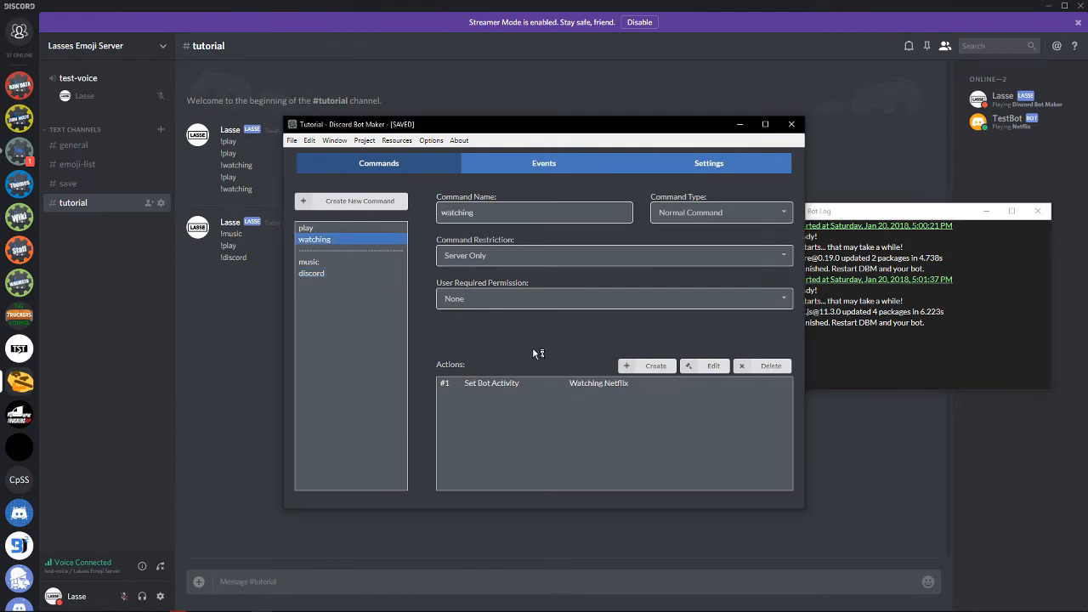
left_click(543, 385)
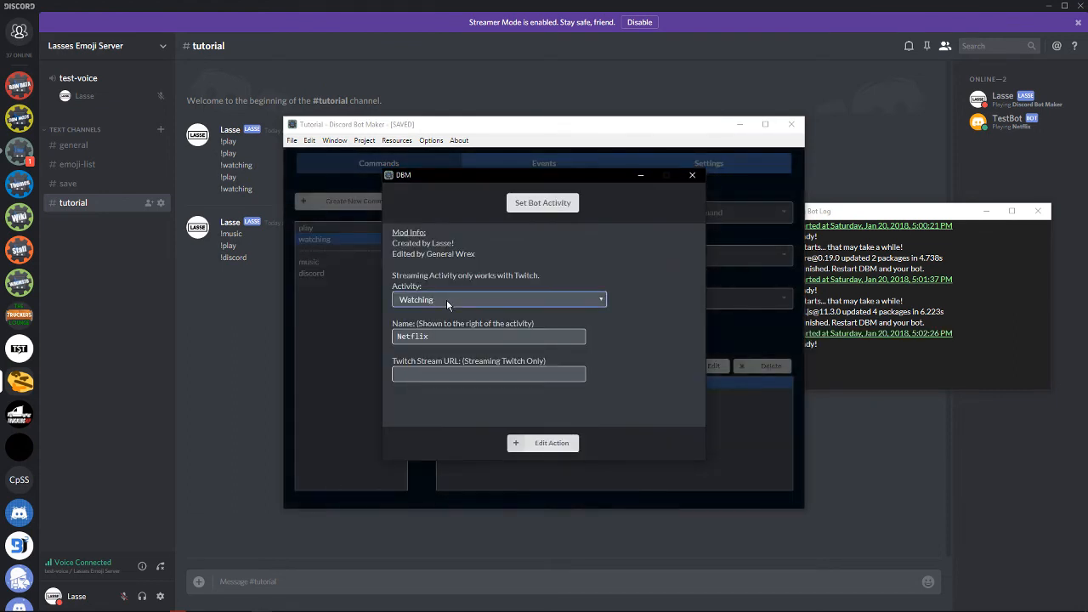
left_click(447, 302)
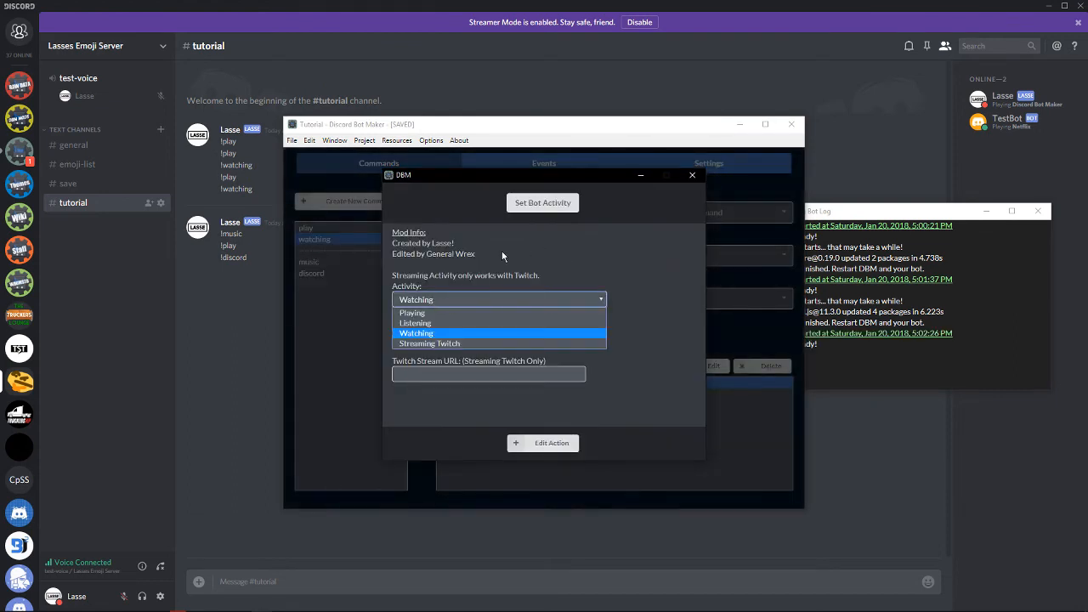
left_click(623, 270)
left_click(693, 175)
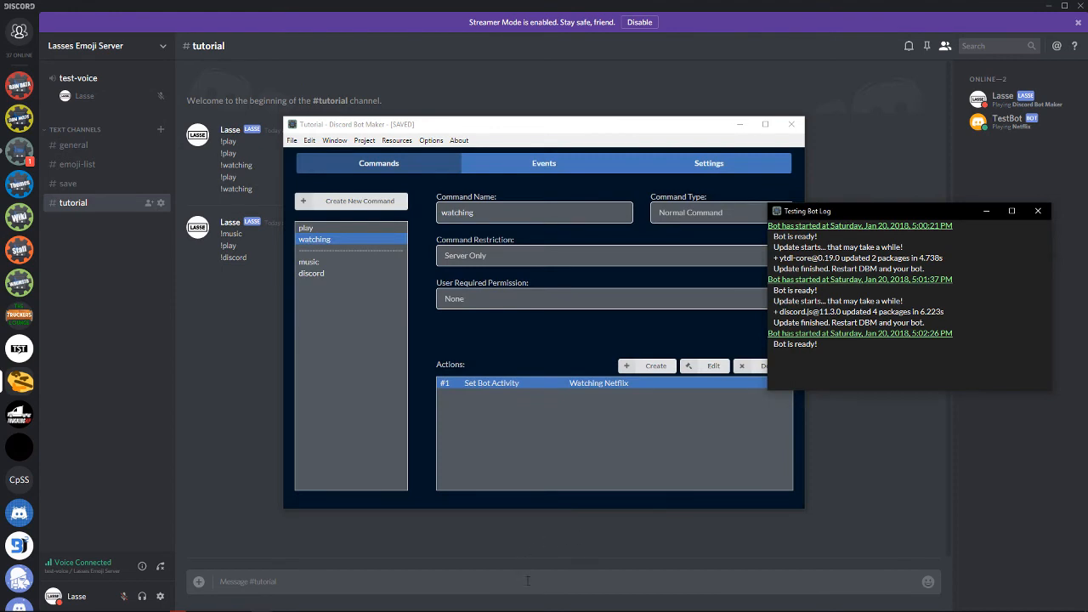
Step: Switch to Discord and send !watching in the #tutorial channel to test the updated bot
left_click(527, 580)
type("!wat")
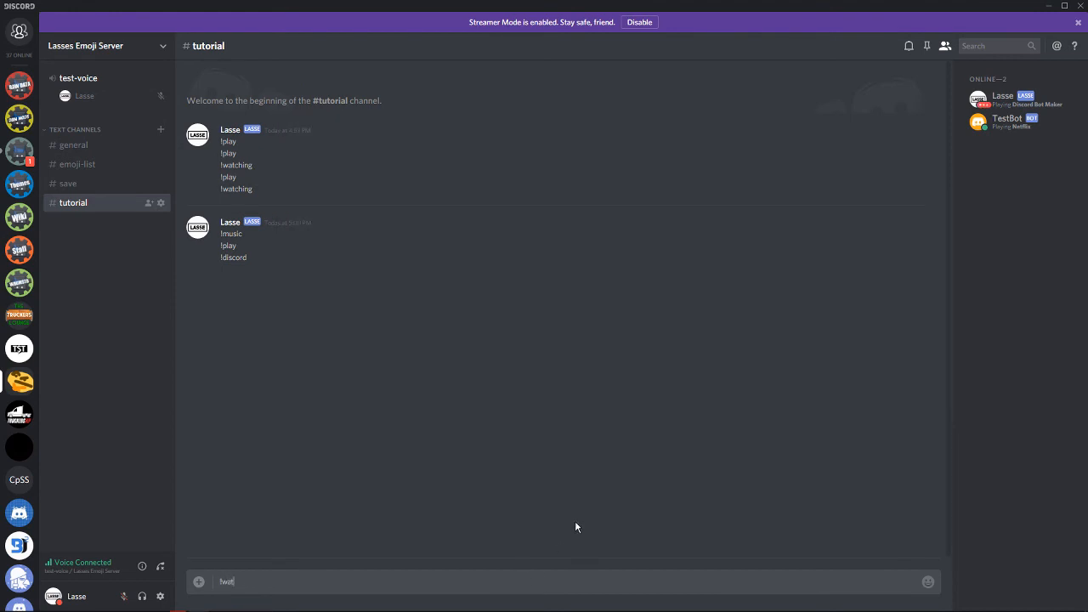
type("ching")
key("Return")
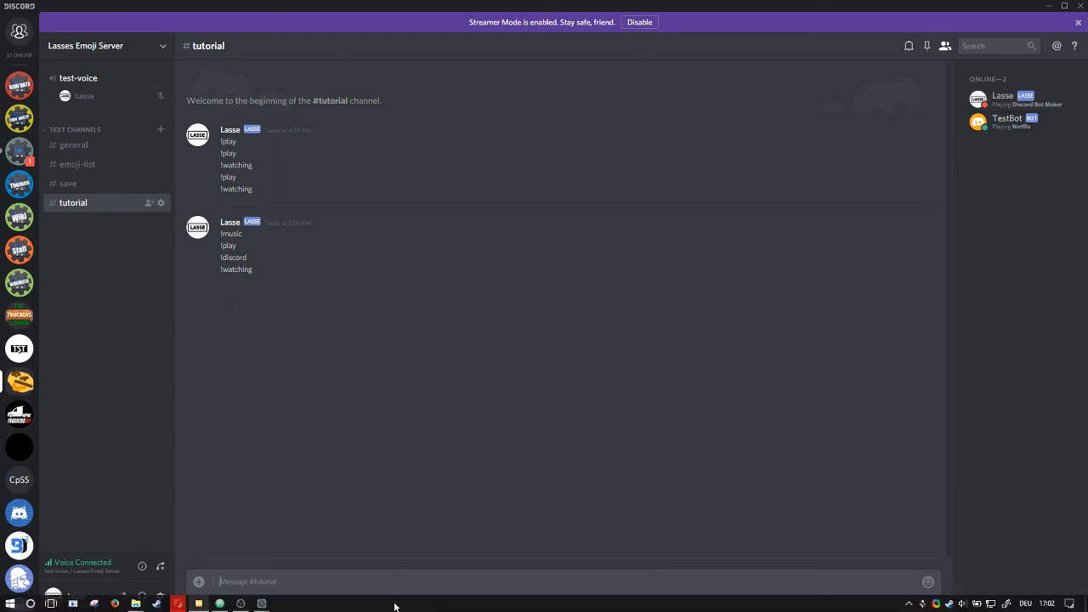
Step: Return to Discord Bot Maker, check the Testing Bot Log, and reopen and resave the watching command's Set Bot Activity action
mouse_move(262, 604)
left_click(194, 558)
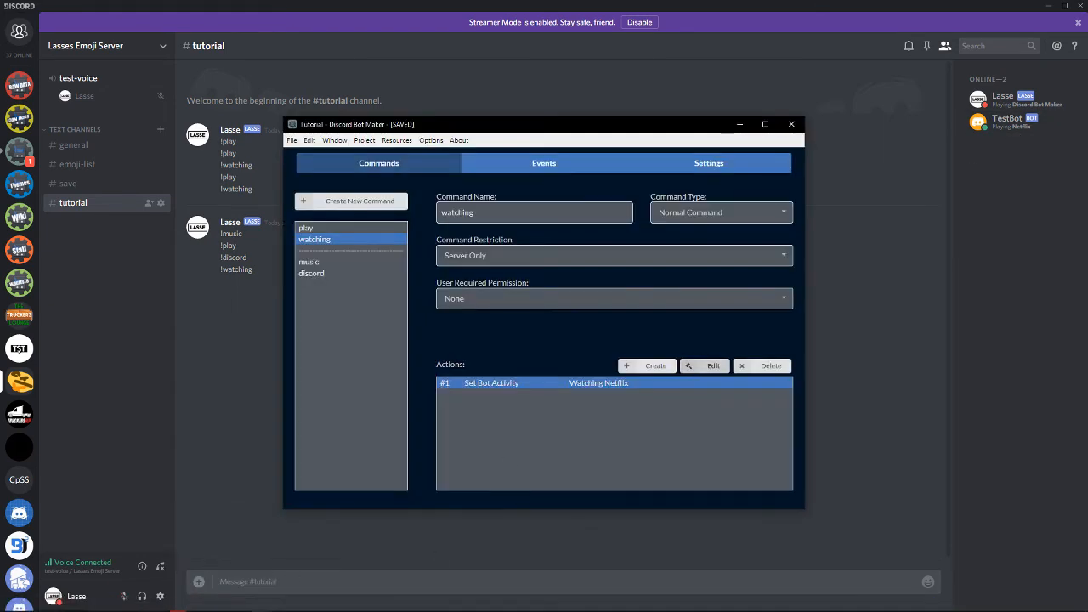
left_click(366, 536)
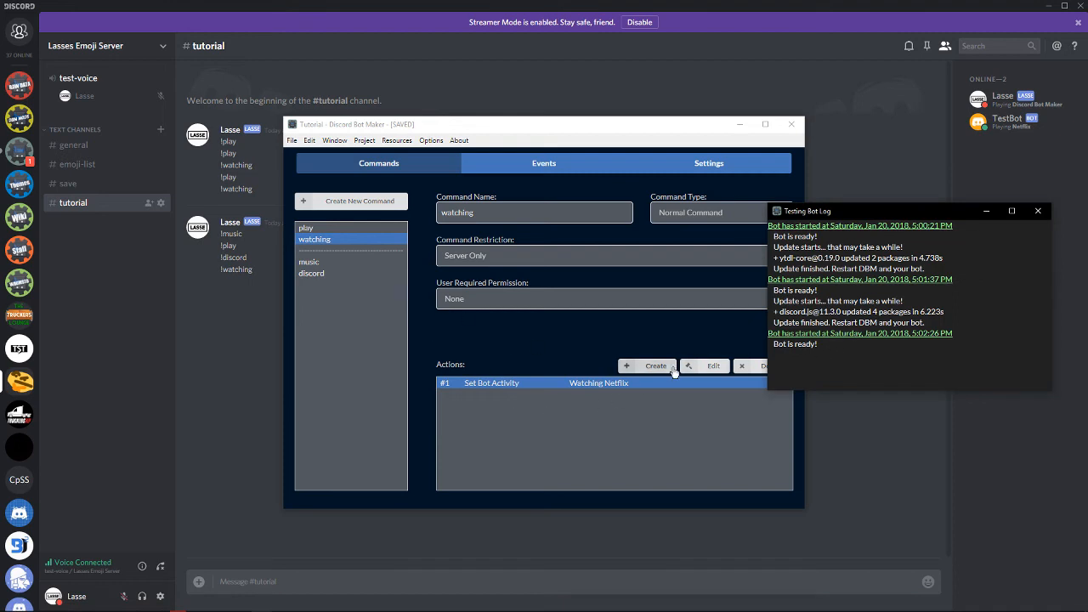
left_click(646, 366)
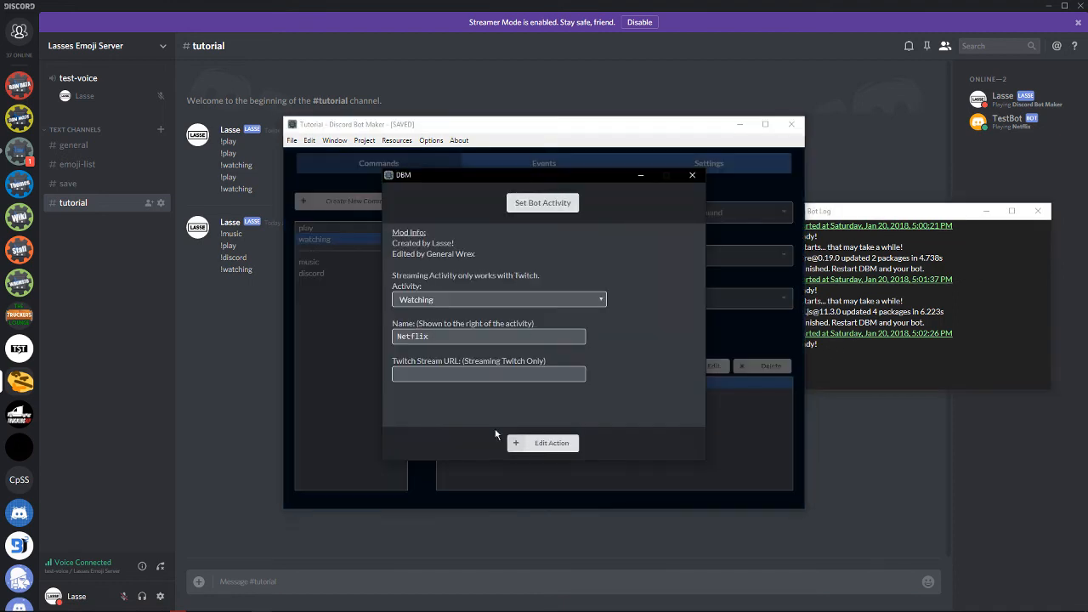
left_click(520, 443)
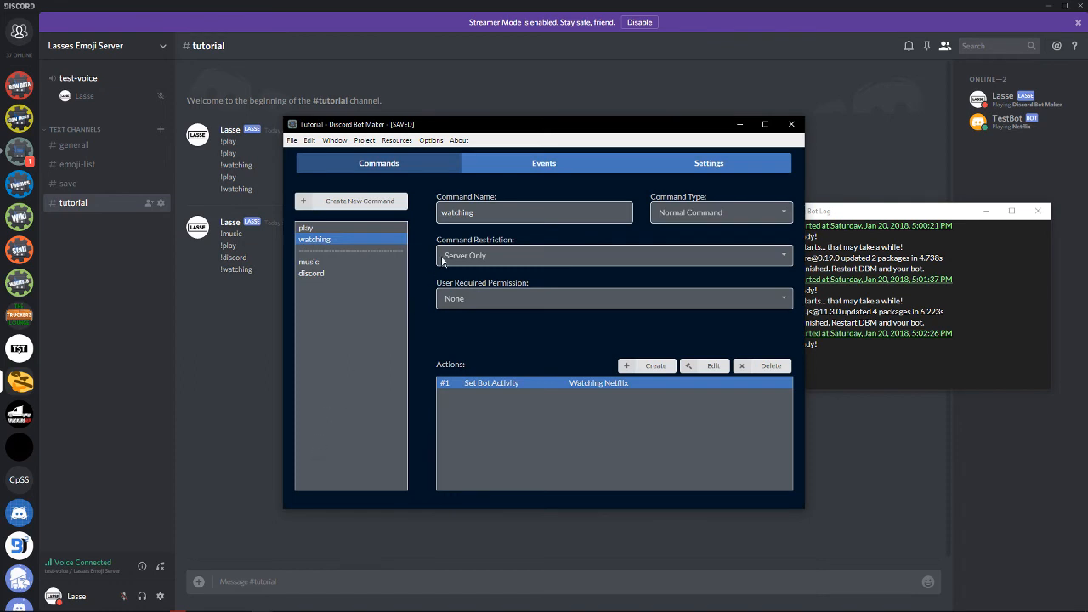
Step: Check the watching command's name and send !watching once more in Discord's #tutorial channel
double_click(457, 212)
left_click(279, 580)
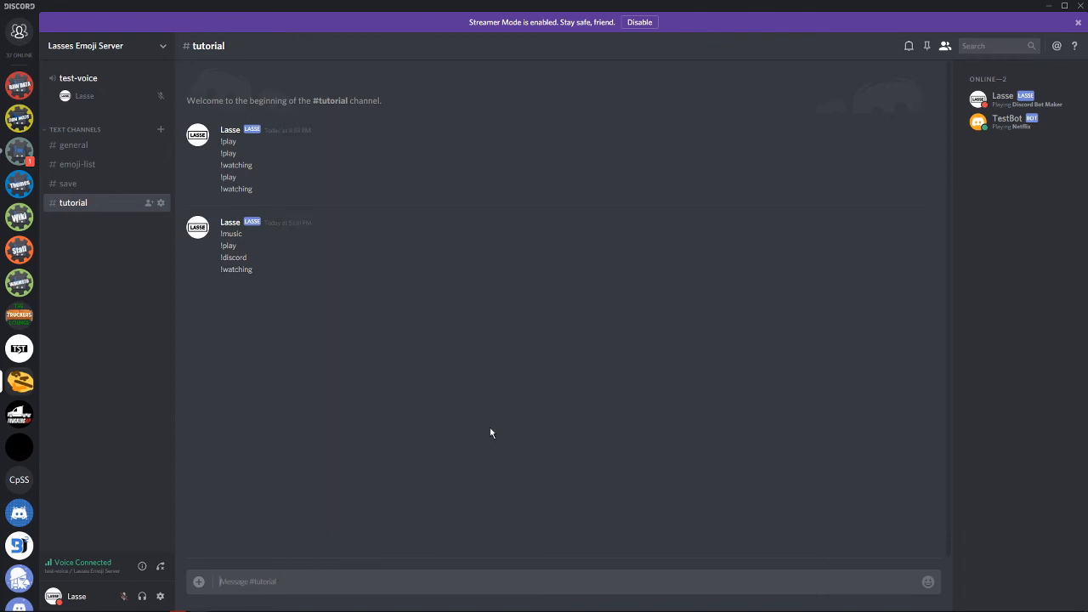
type("!watching")
key("Return")
Step: Set the activity name in the watching command's Set Bot Activity action to Netflix2 in Discord Bot Maker
mouse_move(300, 603)
mouse_move(262, 602)
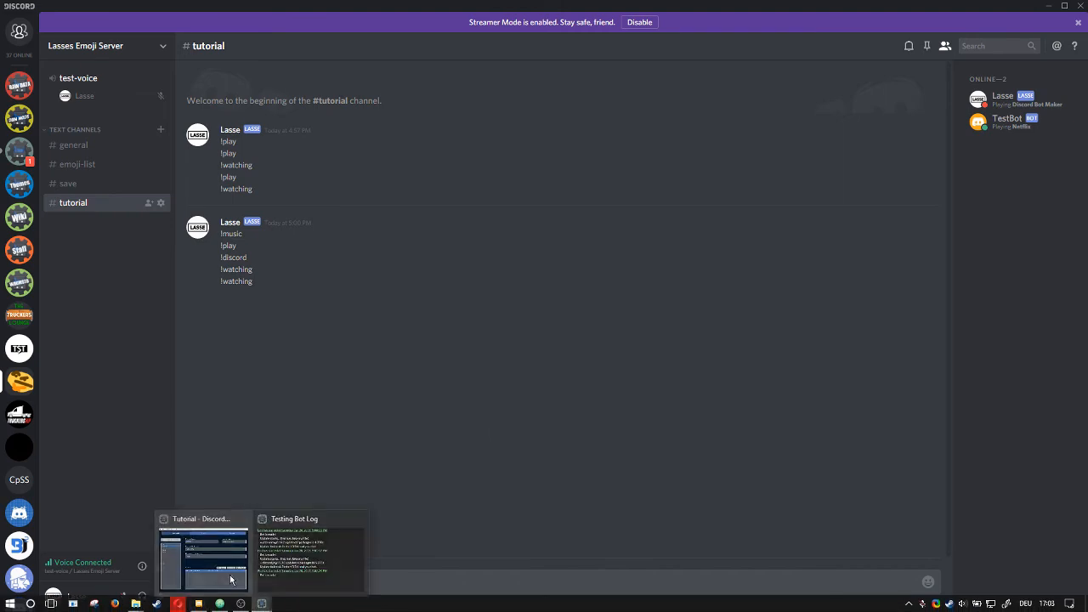
left_click(204, 553)
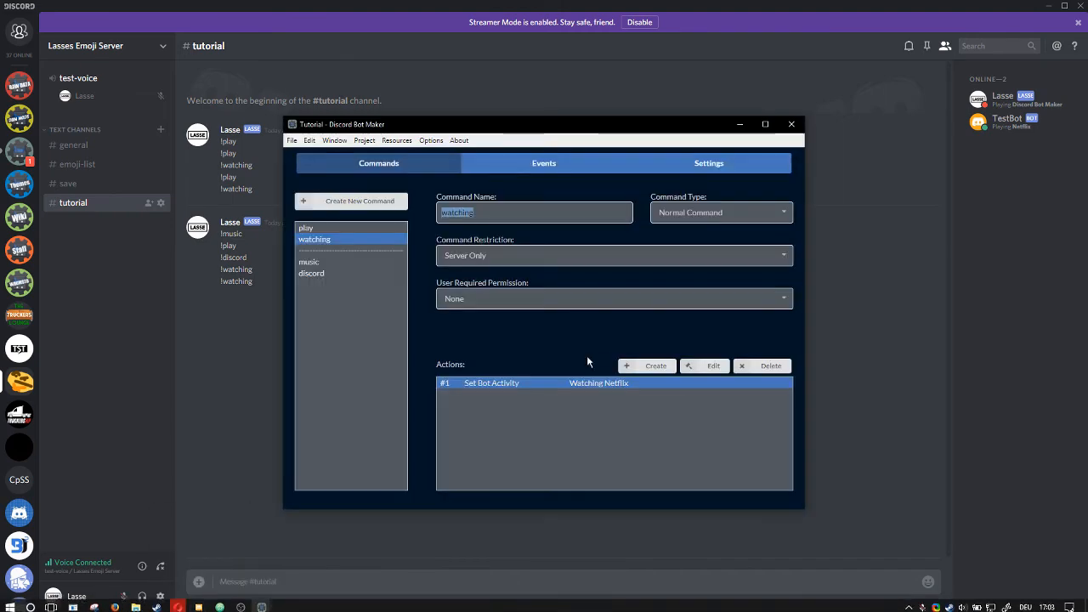
left_click(695, 367)
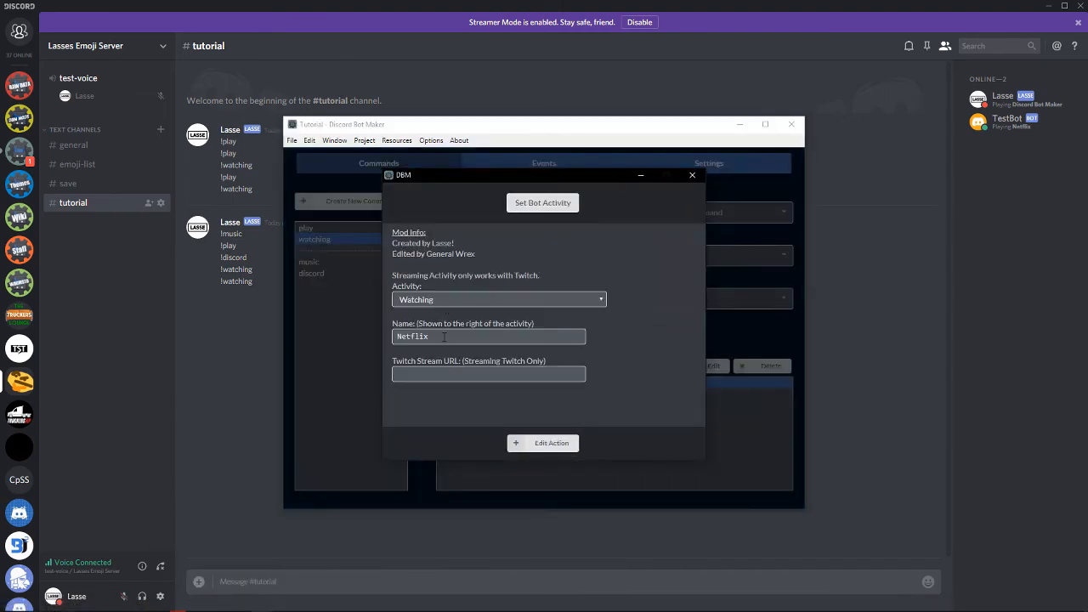
left_click(536, 449)
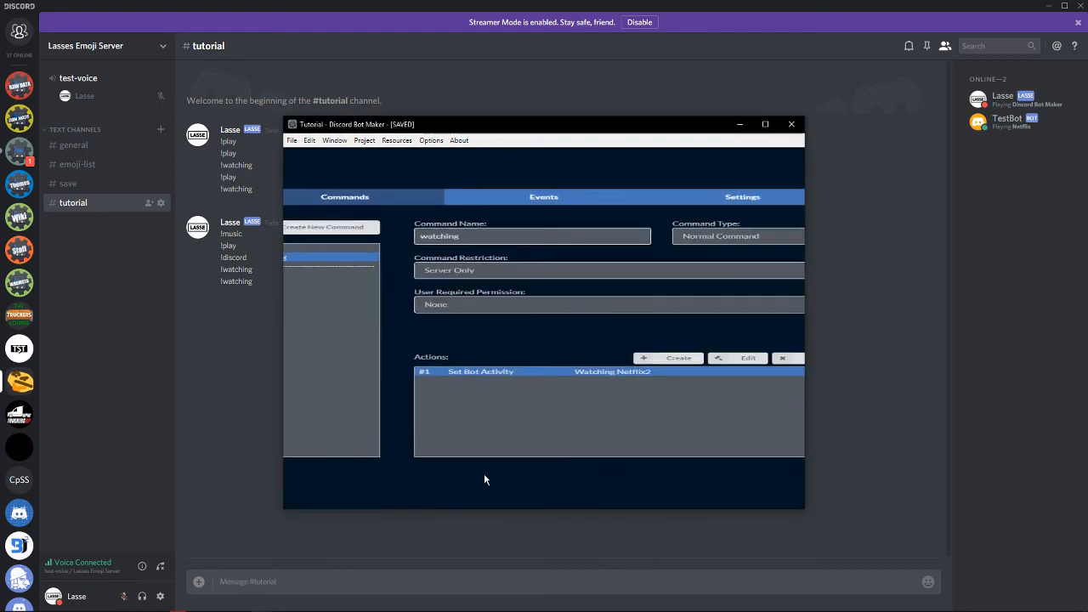
Step: Switch to Discord and send !watching in the #tutorial channel to retest the edited activity
left_click(364, 575)
type("!")
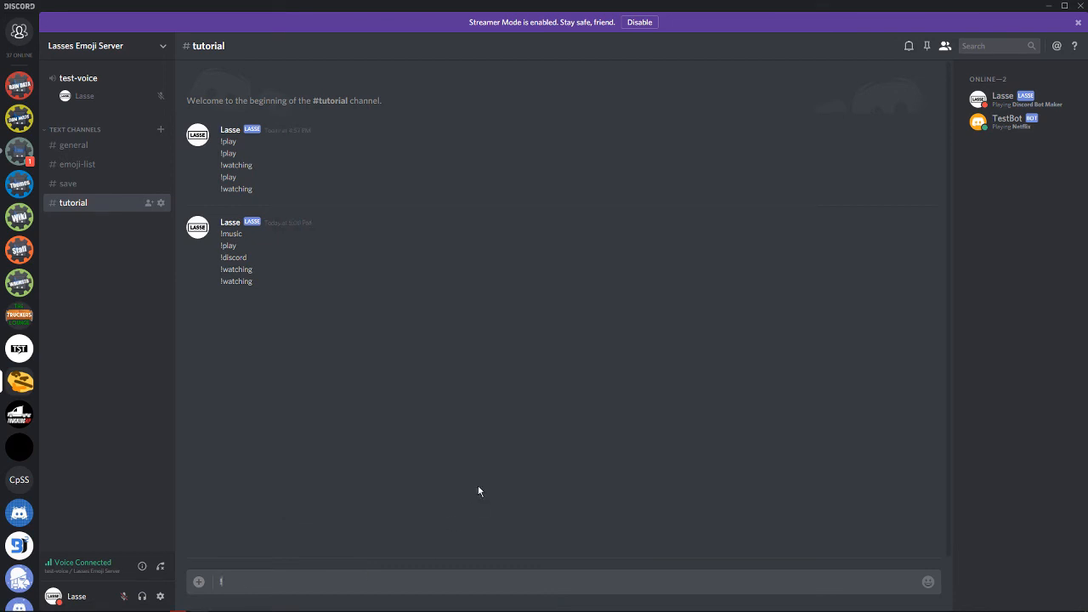
type("watching")
key("Return")
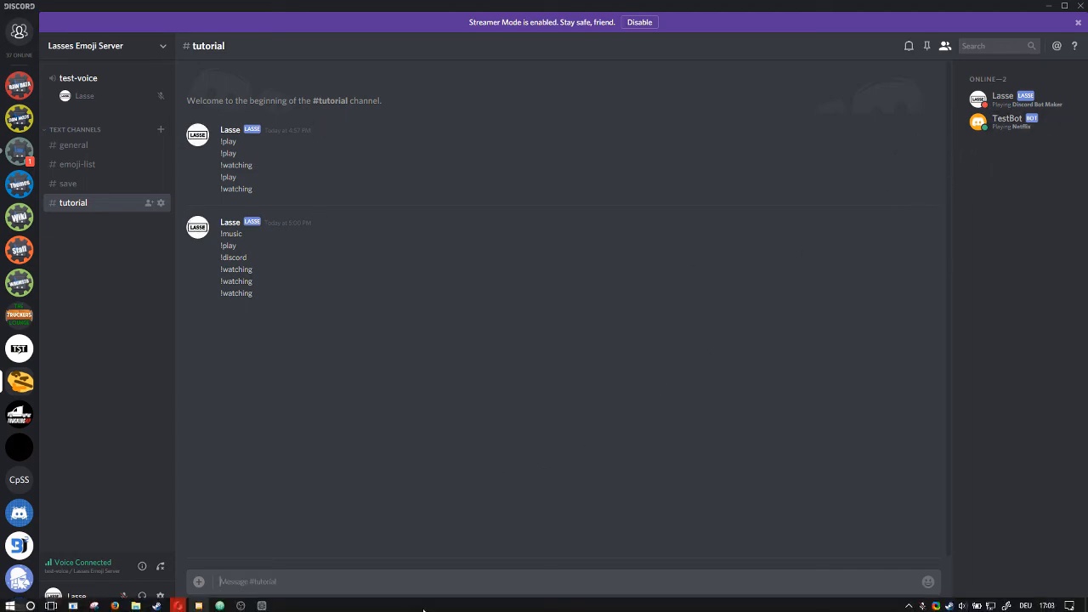
Step: Review the watching command in Discord Bot Maker, and view the TTL Bot's activity status in Discord's The Truckers Lounge server
left_click(262, 606)
left_click(219, 586)
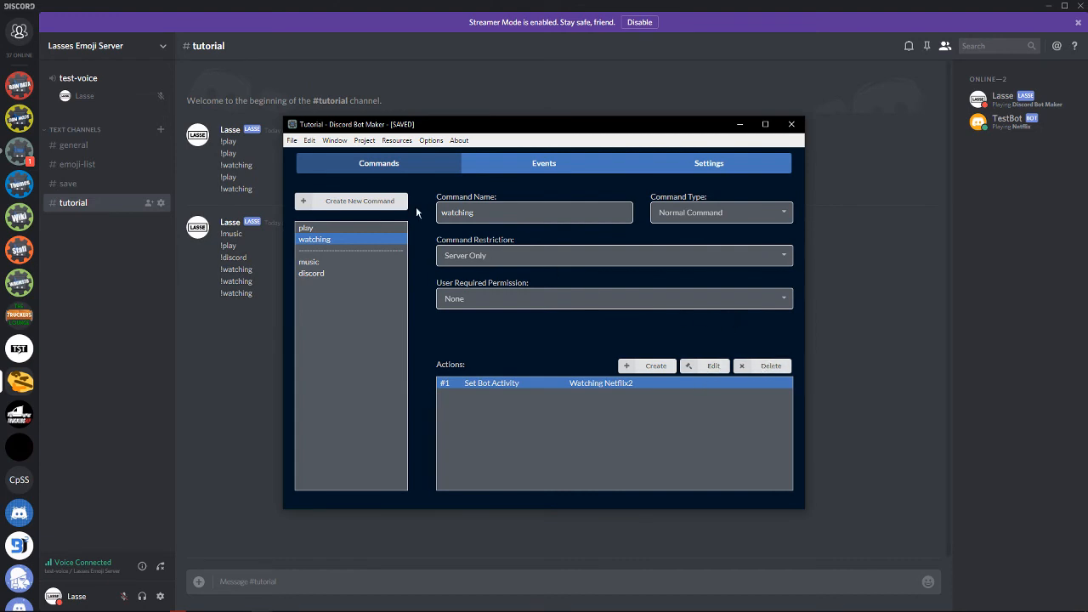
left_click(20, 323)
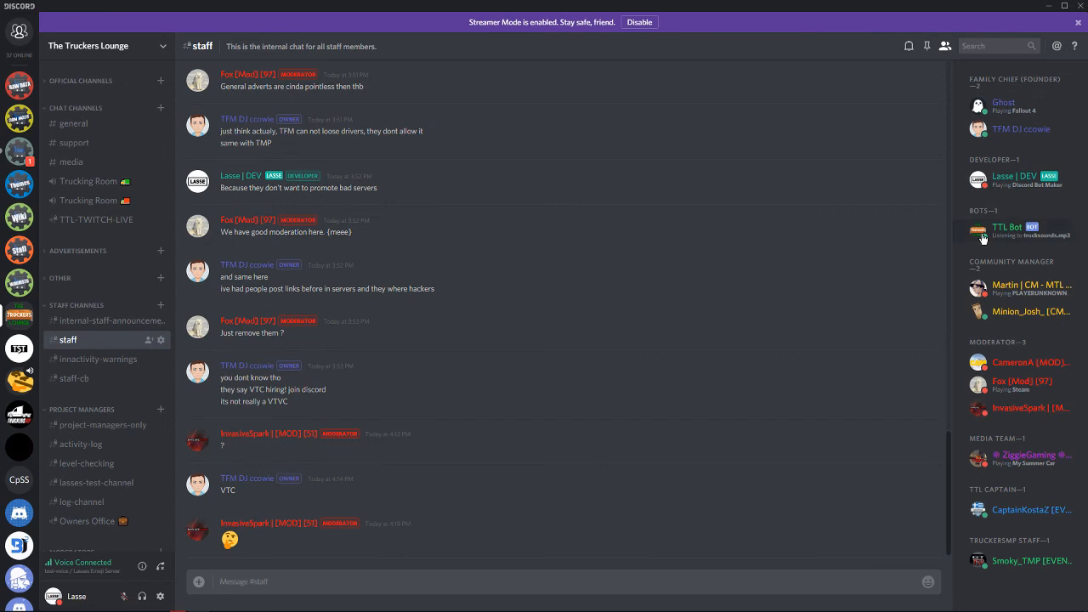
left_click(983, 238)
left_click(376, 321)
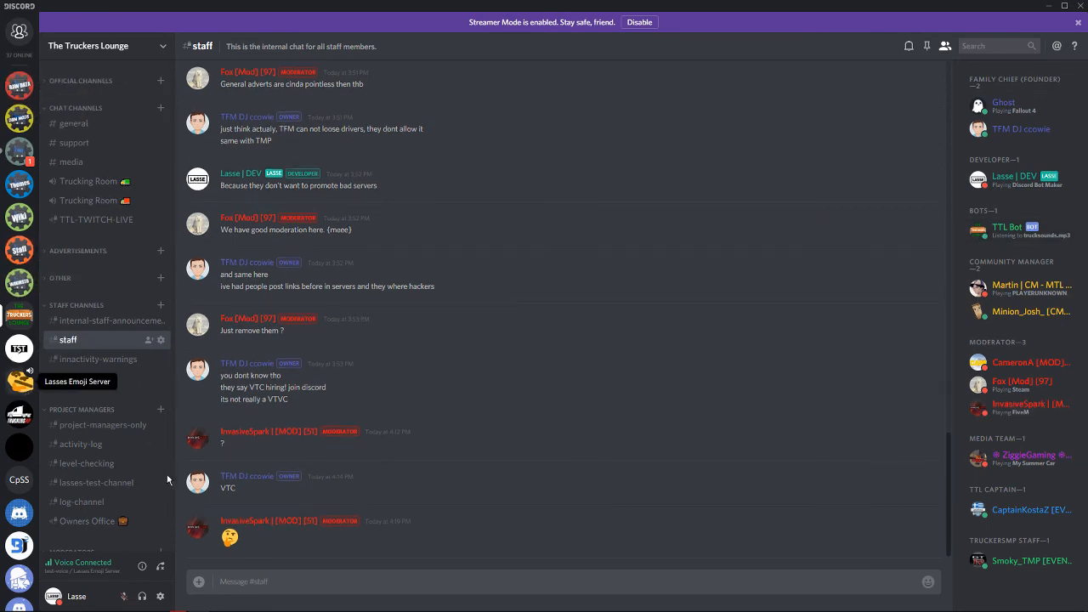
Step: Disconnect from the test-voice channel, and move the Discord Bot Maker window clear of the #tutorial messages
left_click(160, 566)
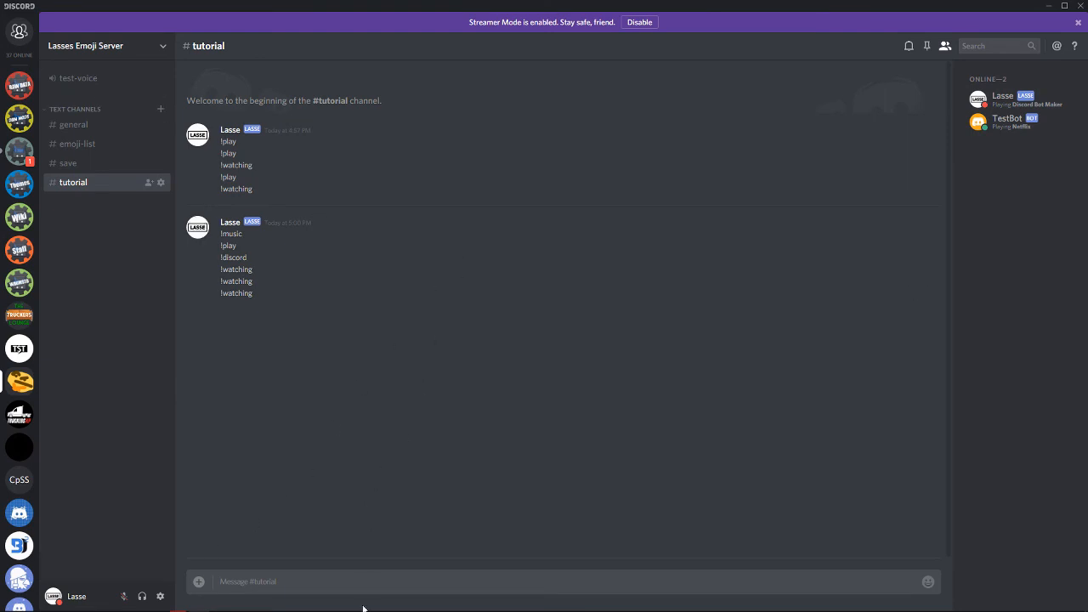
left_click(262, 605)
left_click(298, 555)
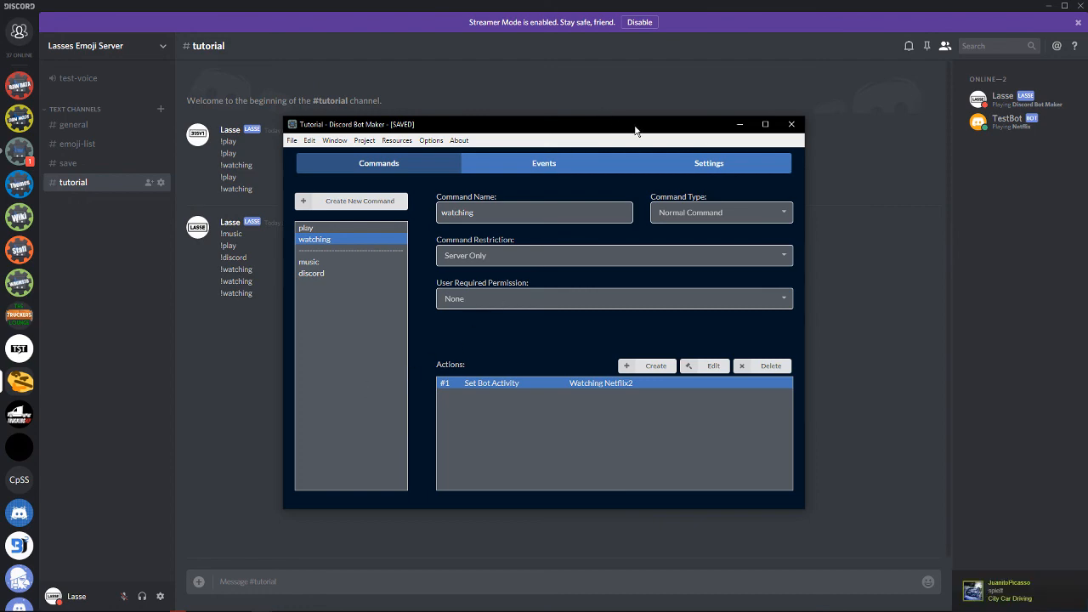
left_click_drag(637, 128, 744, 156)
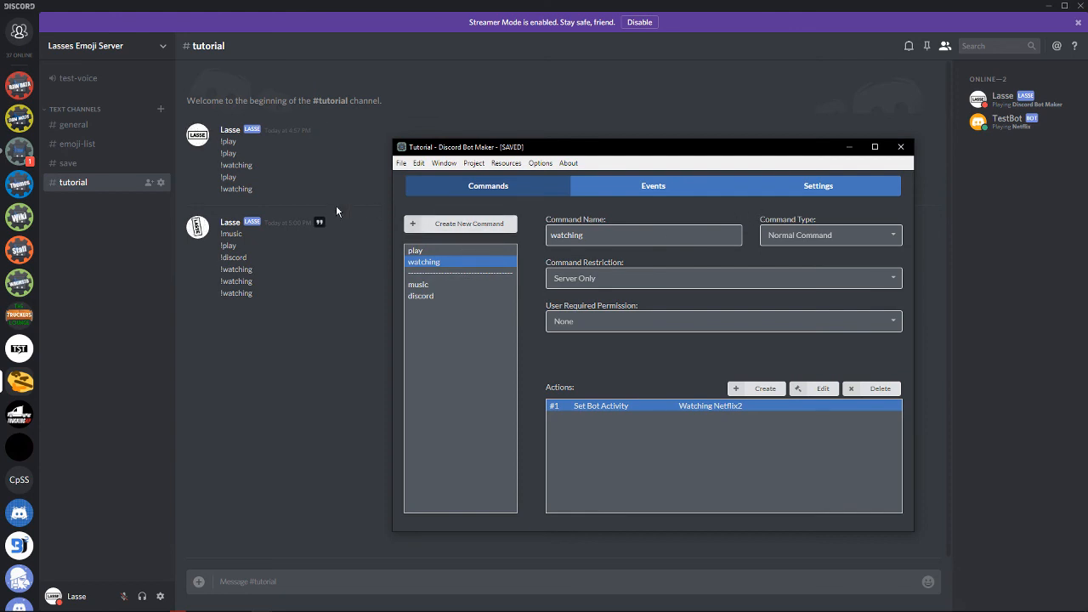
Step: View the DBM Mods server's #support channel and read the new messages in the Discord Bot Maker server's #default channel
left_click(17, 126)
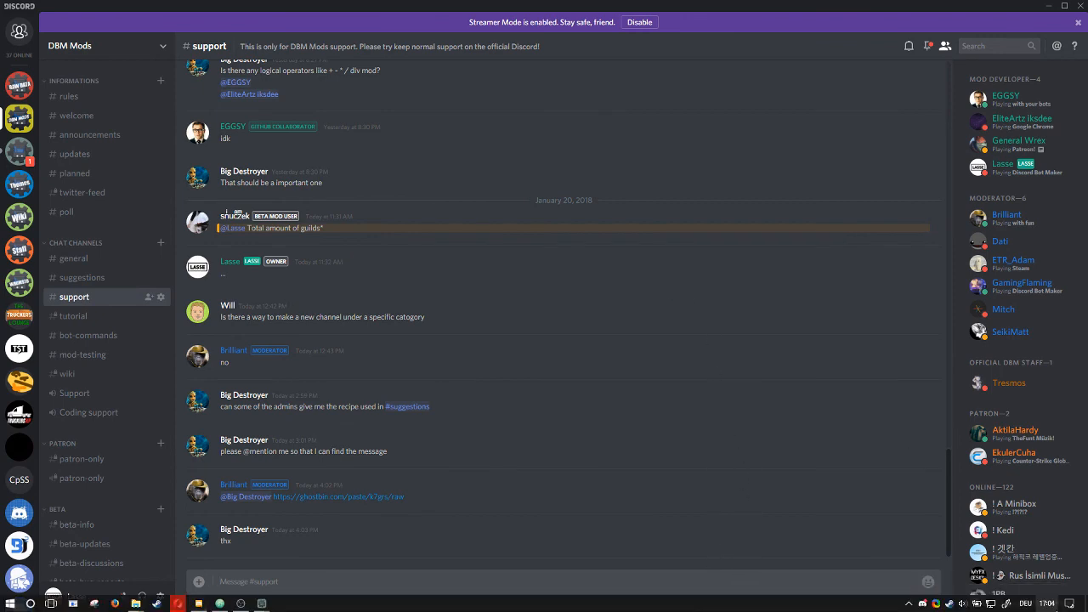
left_click(1047, 603)
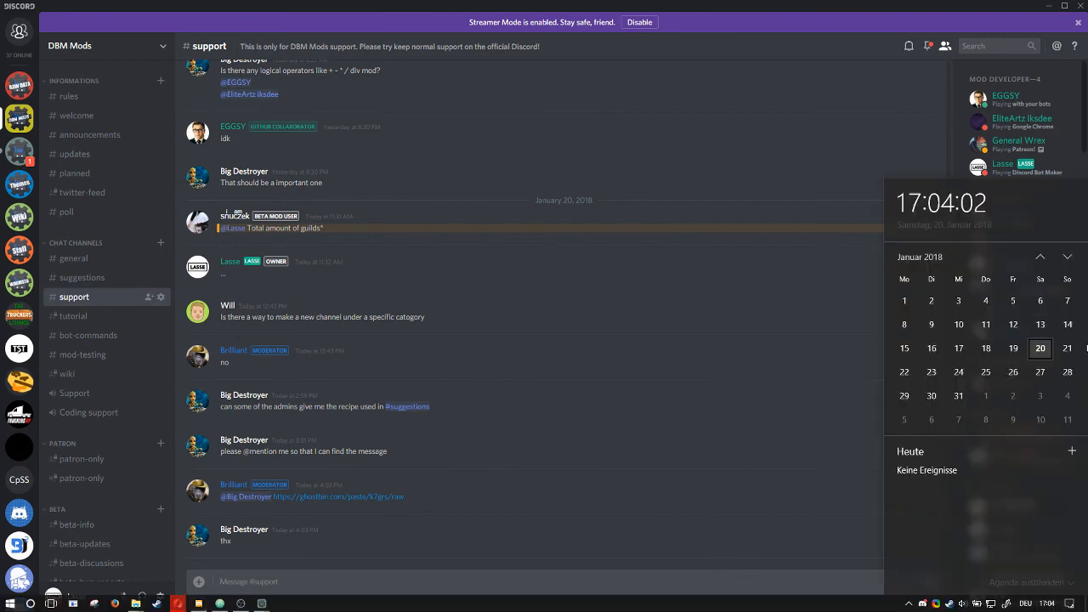
left_click(640, 386)
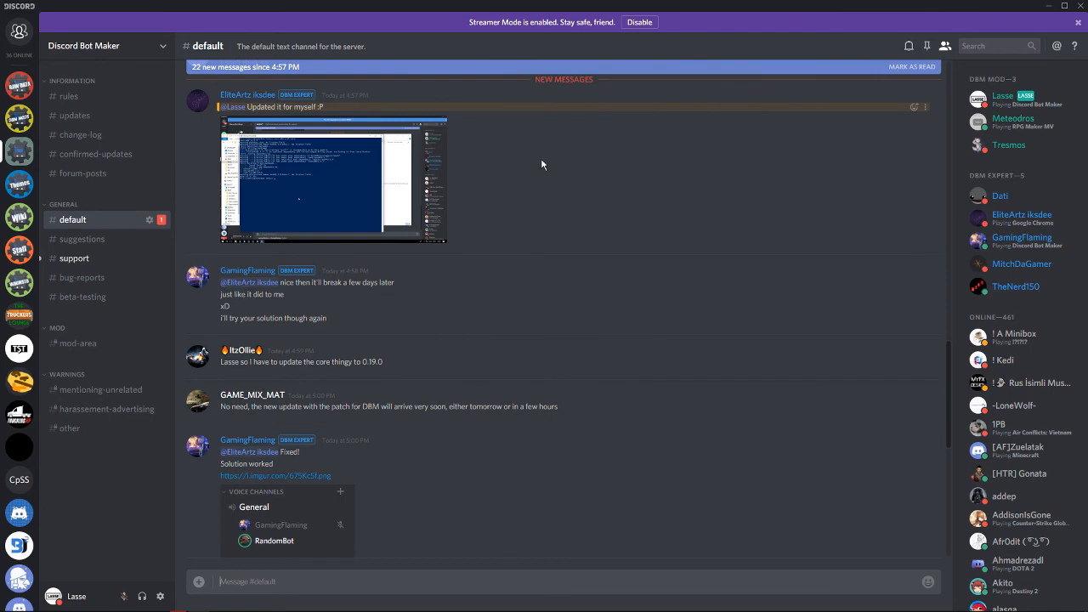
scroll(536, 392, "down", 10)
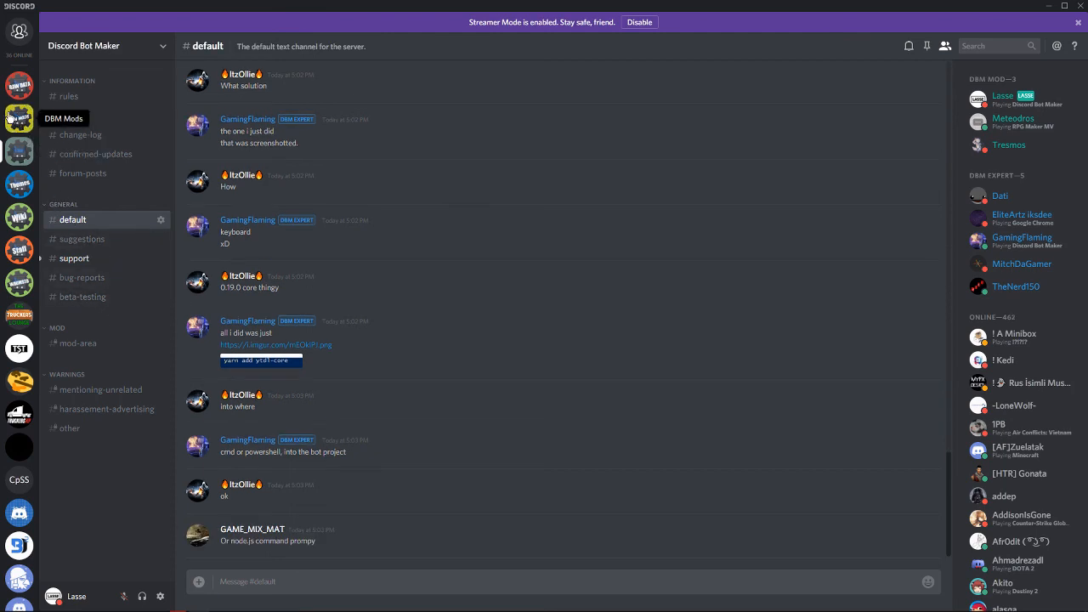
left_click(9, 119)
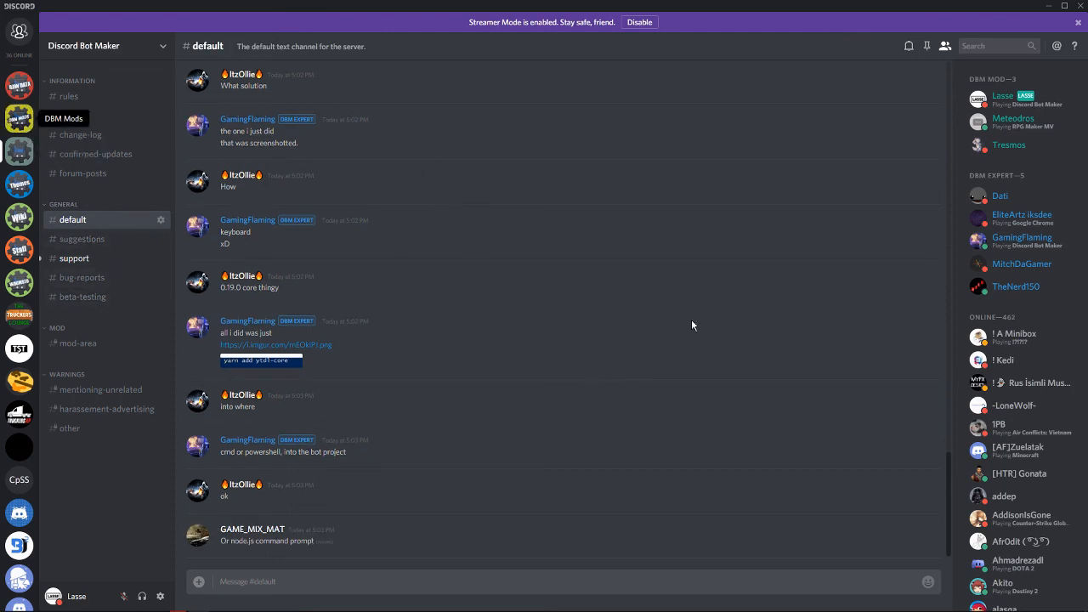